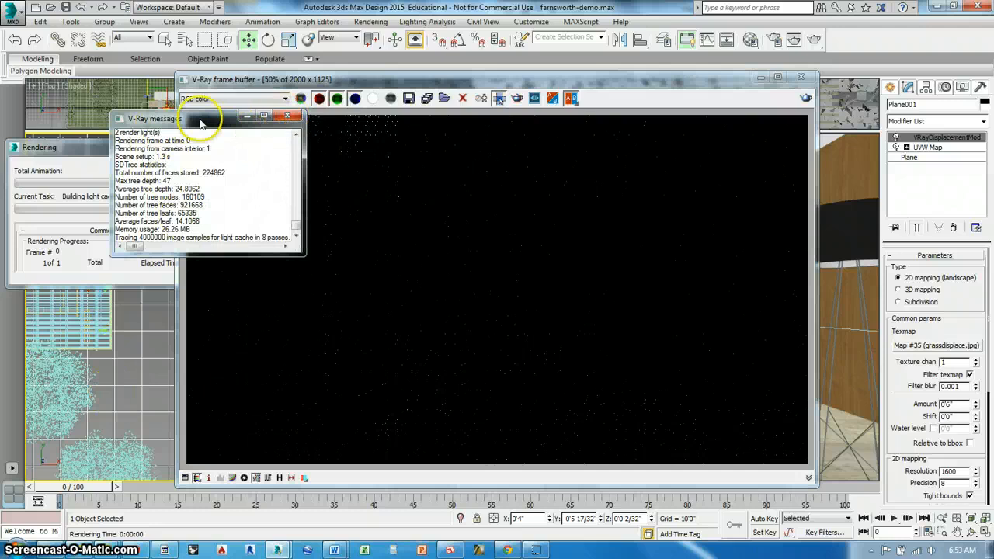
Examine the light cache preview in the V-Ray frame buffer and the progress of the 2000 x 1125 render.
{"action": "left_click", "coordinate": [78, 147]}
{"action": "left_click", "coordinate": [342, 81]}
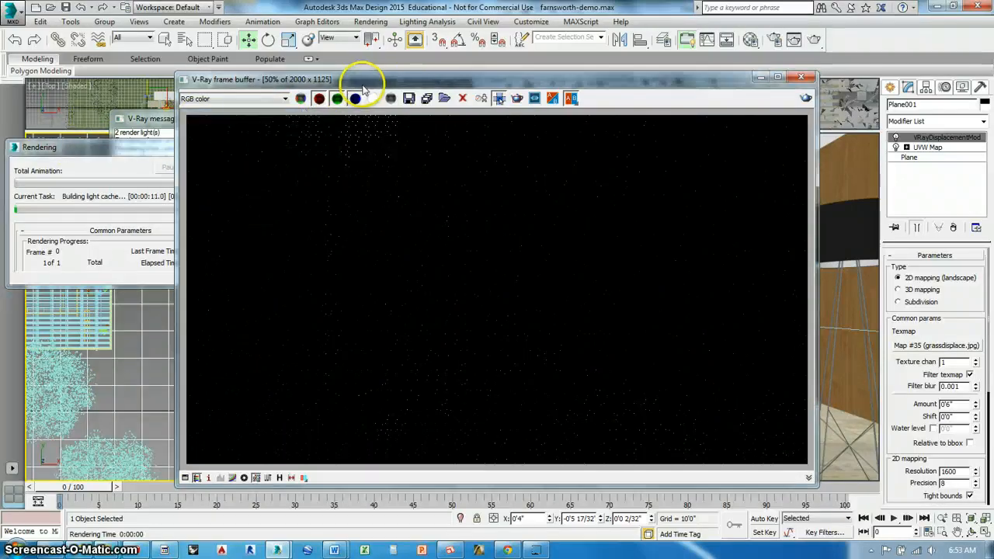
{"action": "left_click_drag", "start_coordinate": [411, 82], "coordinate": [425, 64]}
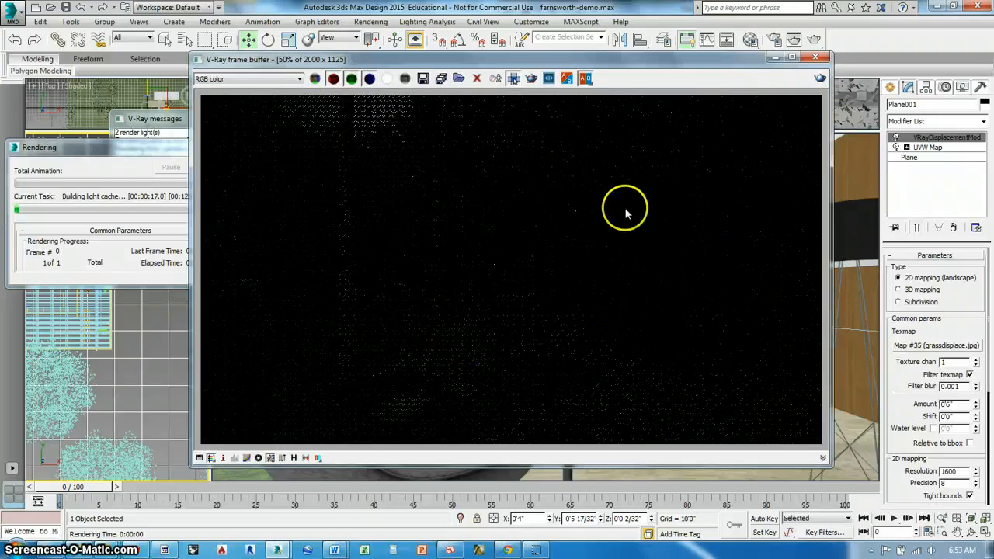
{"action": "scroll", "coordinate": [571, 257], "scroll_direction": "down", "scroll_amount": 3}
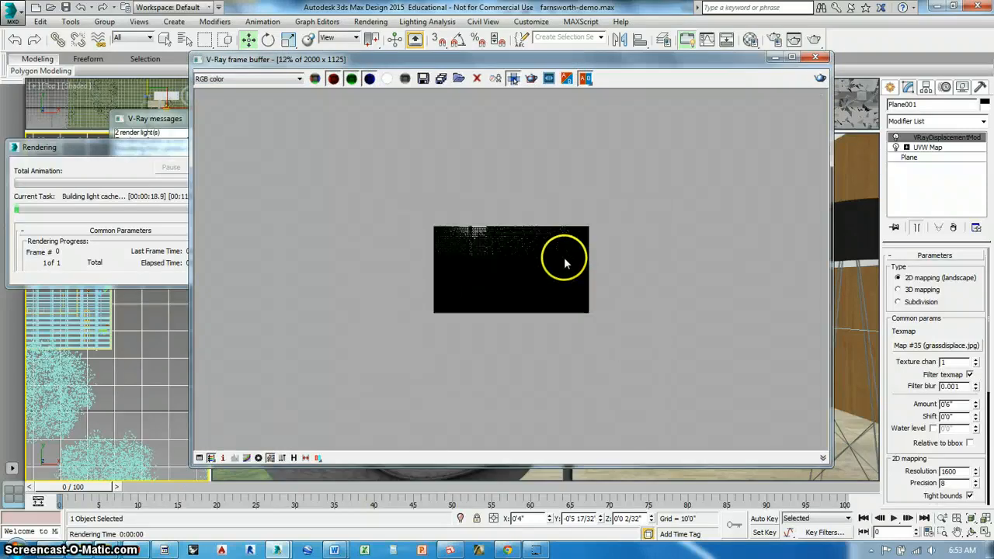
{"action": "scroll", "coordinate": [561, 264], "scroll_direction": "up", "scroll_amount": 1}
{"action": "scroll", "coordinate": [559, 273], "scroll_direction": "up", "scroll_amount": 1}
{"action": "scroll", "coordinate": [559, 273], "scroll_direction": "down", "scroll_amount": 1}
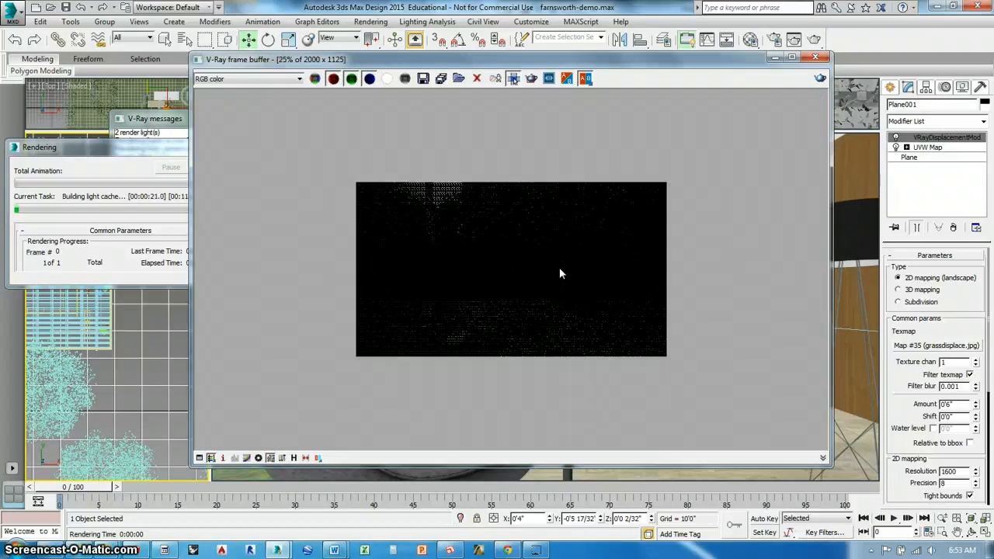
{"action": "left_click", "coordinate": [561, 278], "text": "ctrl"}
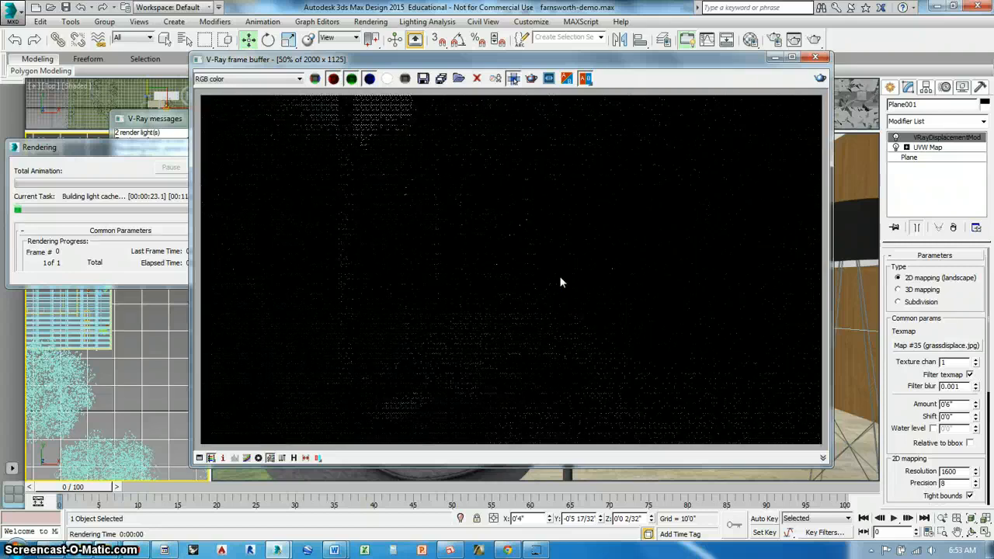
{"action": "scroll", "coordinate": [560, 278], "scroll_direction": "down", "scroll_amount": 1}
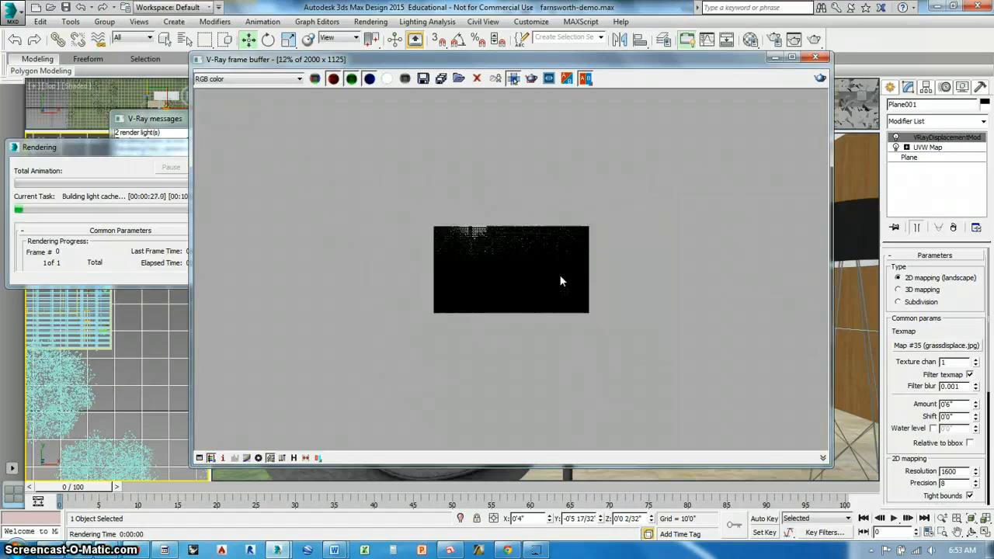
{"action": "scroll", "coordinate": [560, 275], "scroll_direction": "up", "scroll_amount": 1}
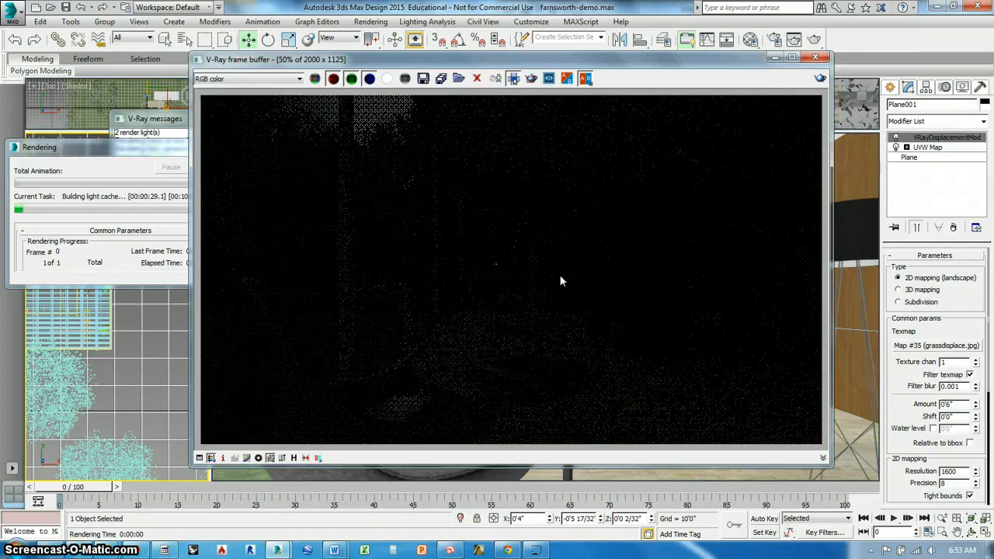
{"action": "scroll", "coordinate": [560, 274], "scroll_direction": "down", "scroll_amount": 1}
{"action": "left_click", "coordinate": [545, 314]}
{"action": "scroll", "coordinate": [545, 315], "scroll_direction": "up", "scroll_amount": 1}
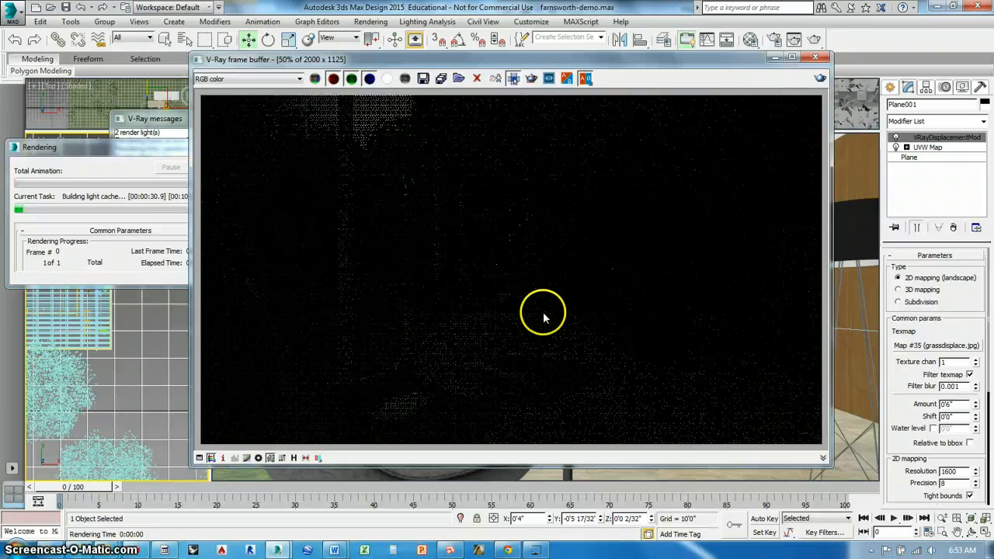
{"action": "left_click", "coordinate": [124, 153]}
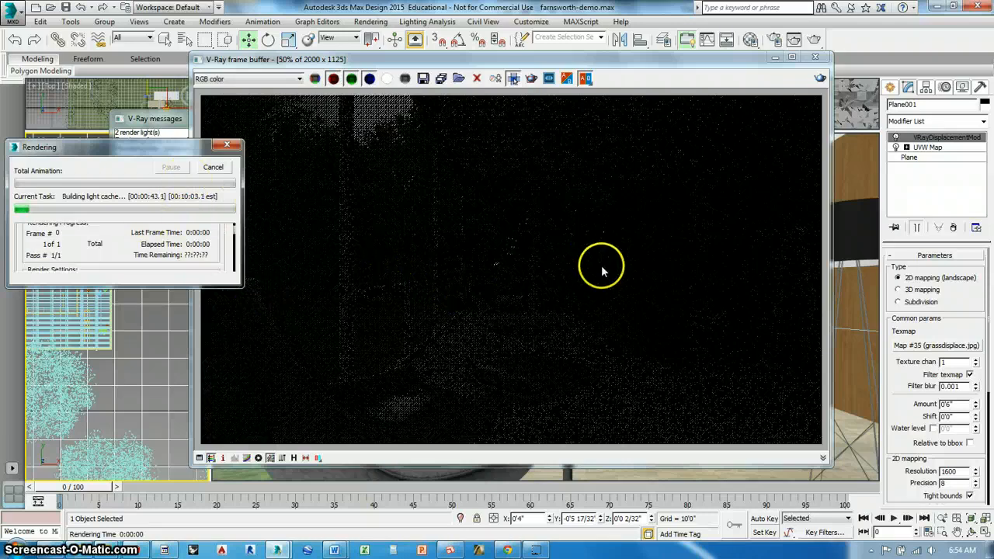
{"action": "left_click", "coordinate": [575, 265]}
{"action": "scroll", "coordinate": [575, 265], "scroll_direction": "down", "scroll_amount": 1}
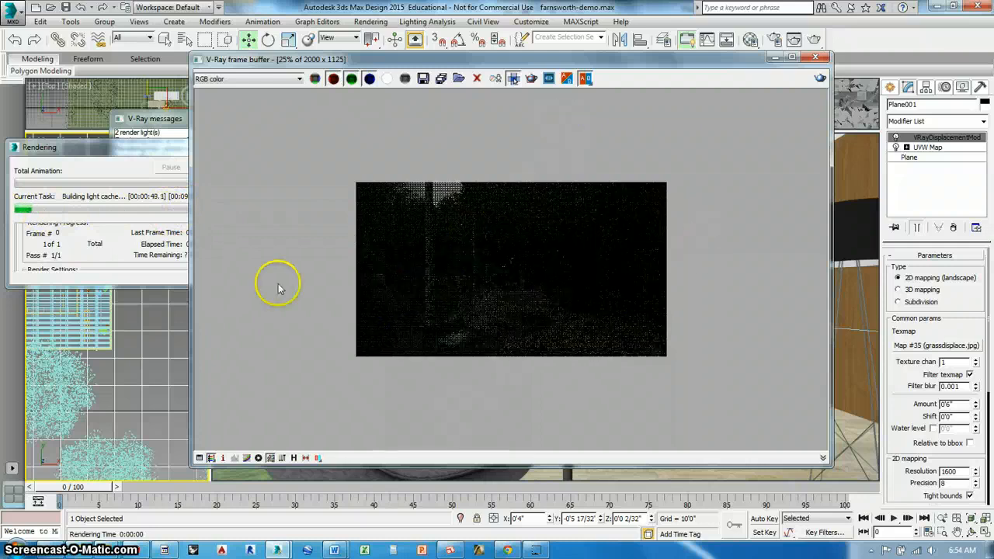
{"action": "scroll", "coordinate": [489, 338], "scroll_direction": "up", "scroll_amount": 1}
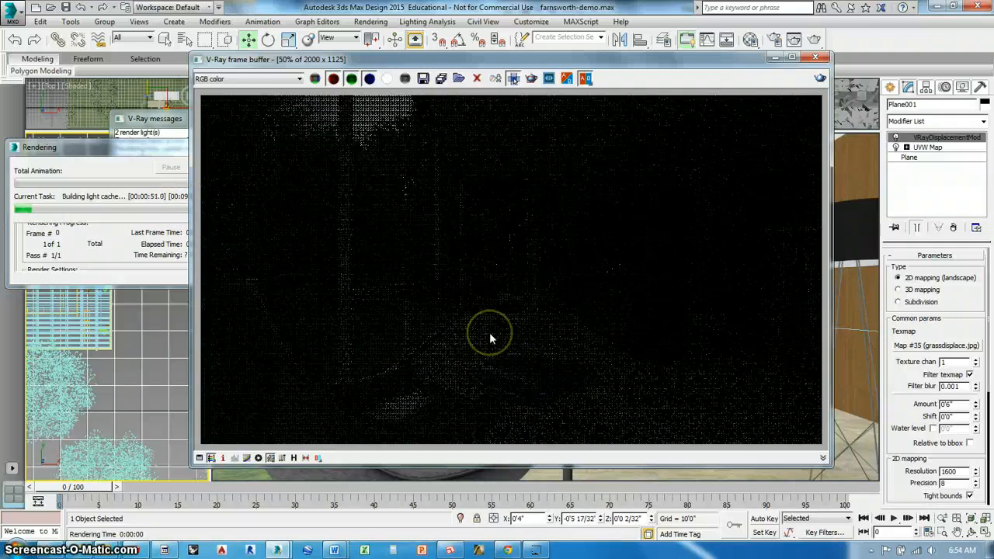
Cancel the running 2000 x 1125 render during the light cache calculation.
{"action": "left_click", "coordinate": [151, 151]}
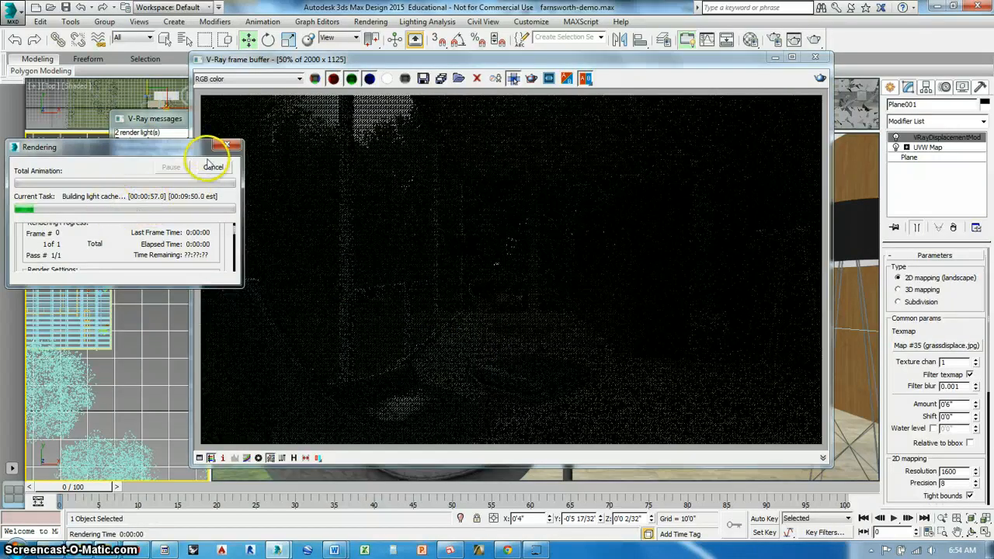
{"action": "left_click", "coordinate": [212, 167]}
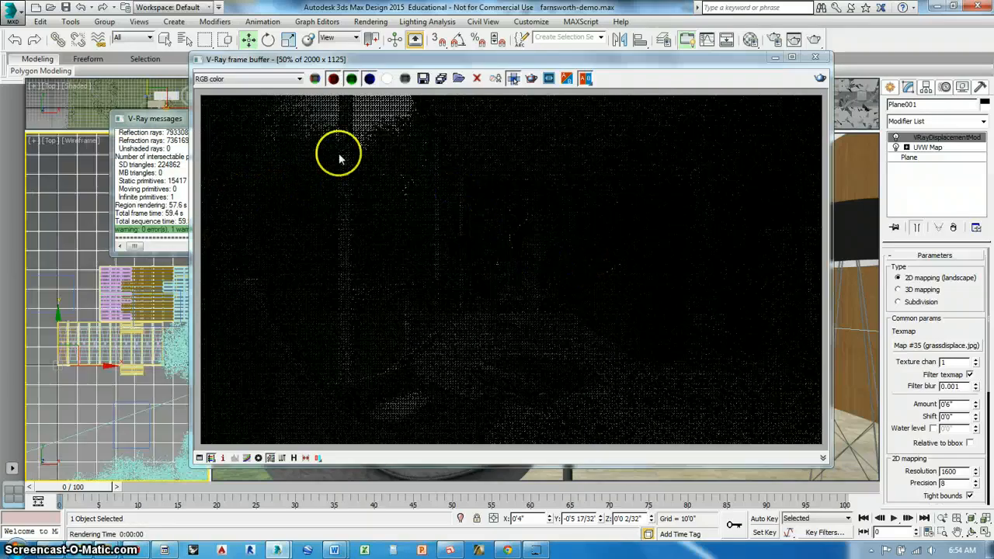
{"action": "scroll", "coordinate": [524, 238], "scroll_direction": "down", "scroll_amount": 4}
{"action": "scroll", "coordinate": [527, 240], "scroll_direction": "up", "scroll_amount": 4}
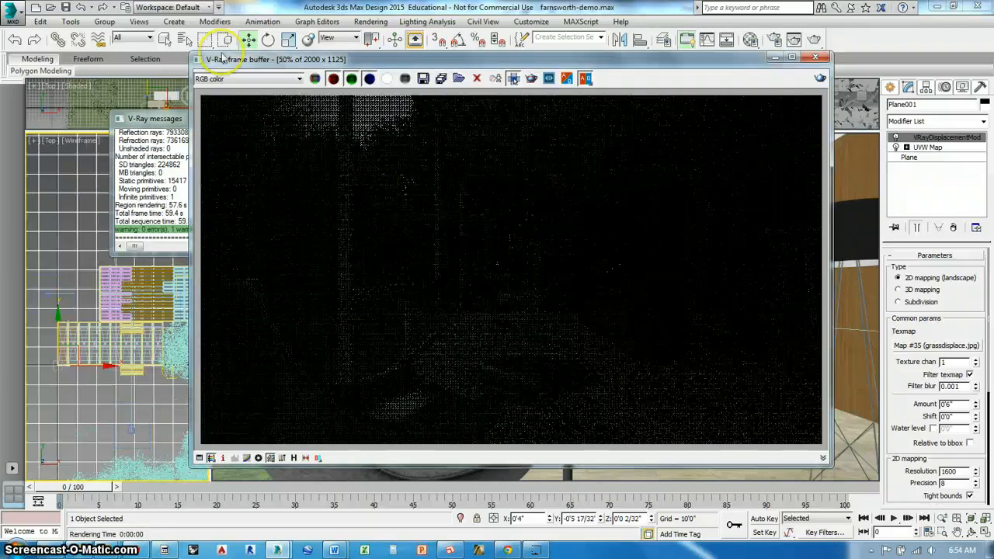
Set the V-Ray frame buffer output width to 1000 in the render setup, keeping the image aspect locked.
{"action": "left_click", "coordinate": [370, 21]}
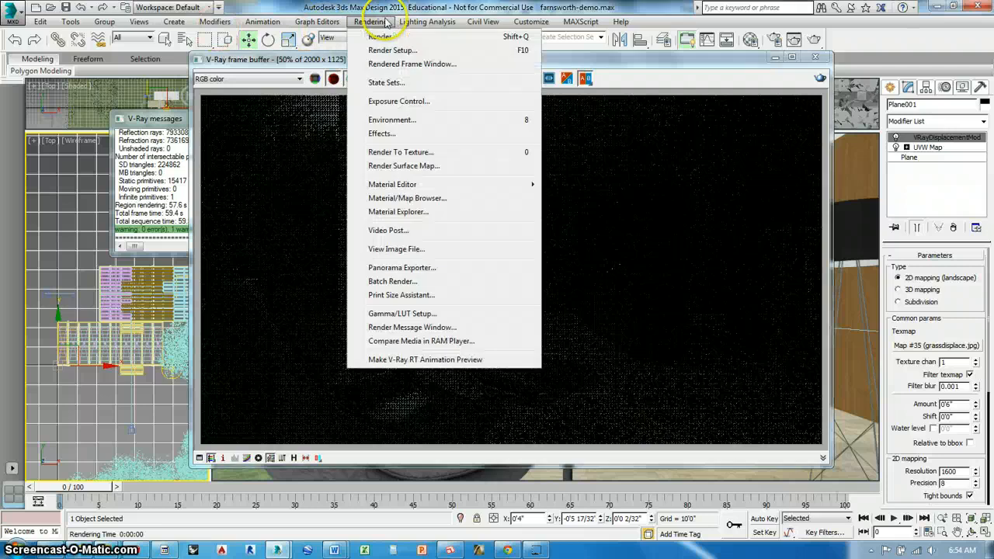
{"action": "left_click", "coordinate": [392, 53]}
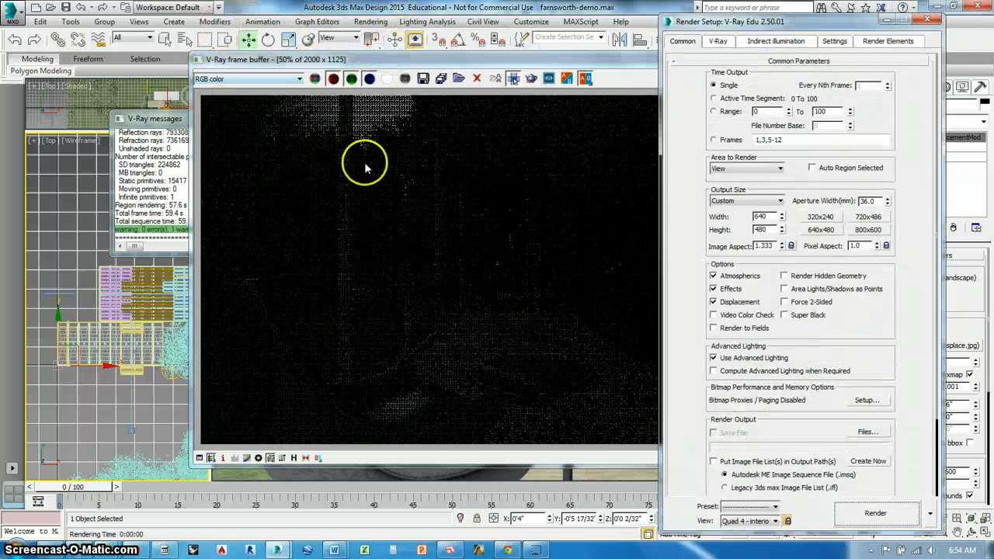
{"action": "left_click_drag", "start_coordinate": [742, 24], "coordinate": [755, 22]}
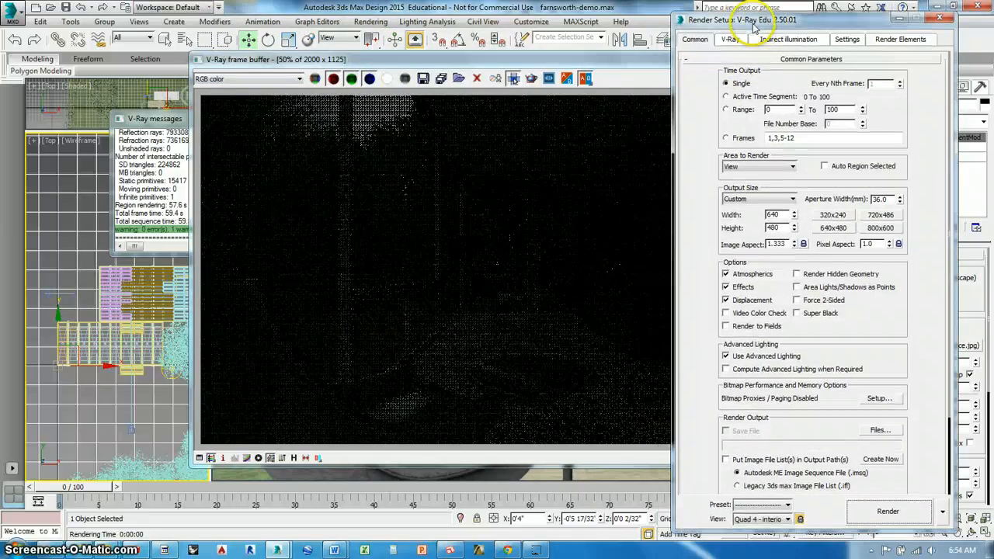
{"action": "left_click", "coordinate": [731, 40]}
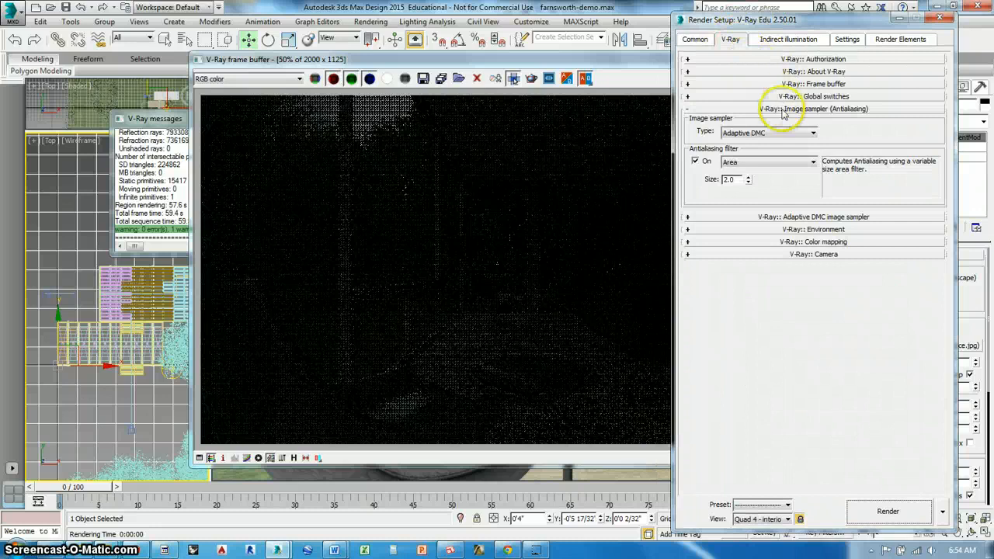
{"action": "left_click", "coordinate": [787, 84]}
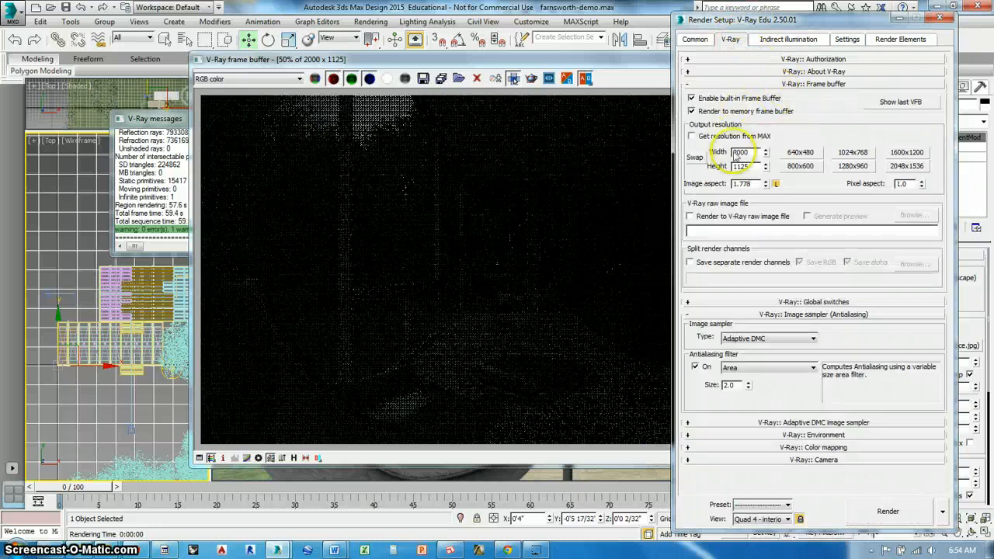
{"action": "left_click_drag", "start_coordinate": [751, 155], "coordinate": [722, 156]}
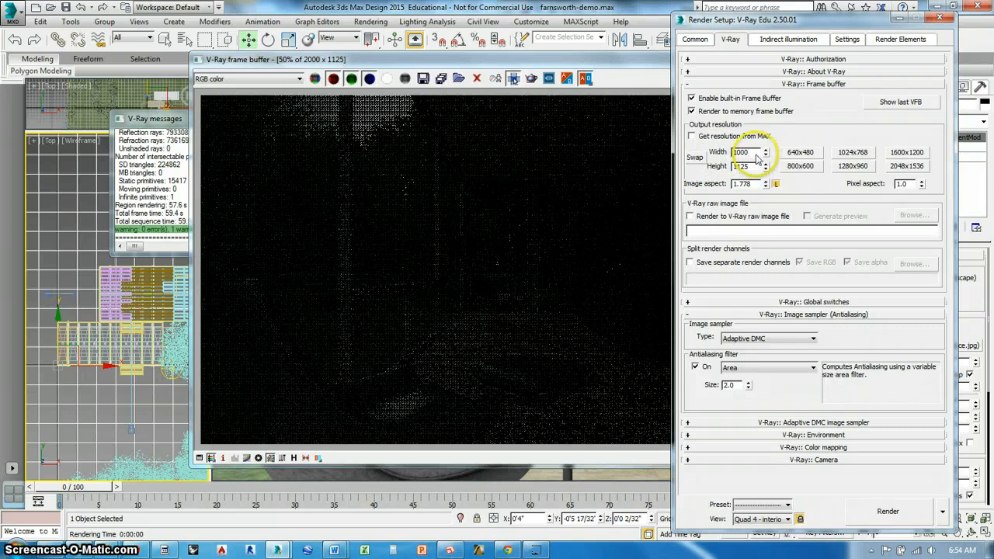
{"action": "key", "text": "Return"}
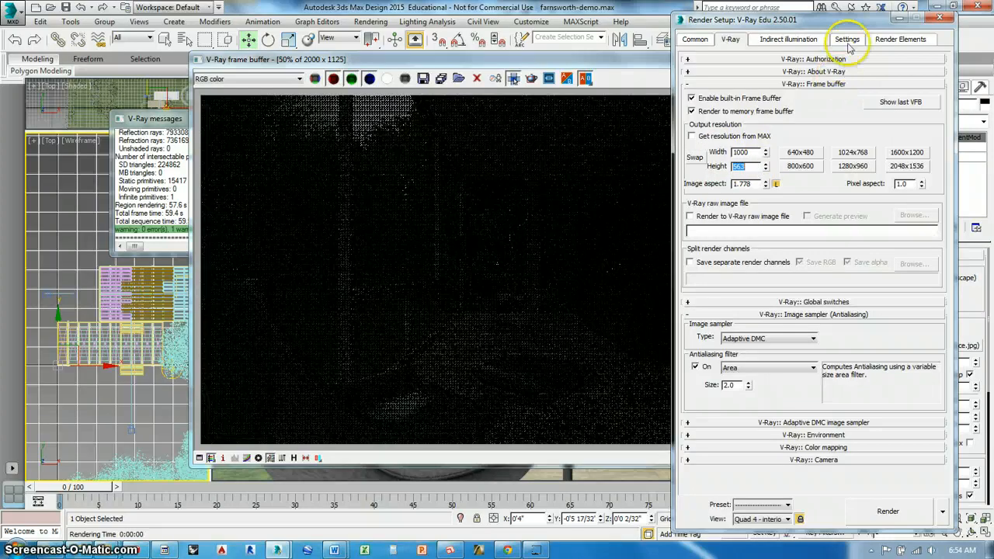
Set the DMC sampler noise threshold to 0.1 and start a test render of the interior camera view.
{"action": "left_click", "coordinate": [849, 41]}
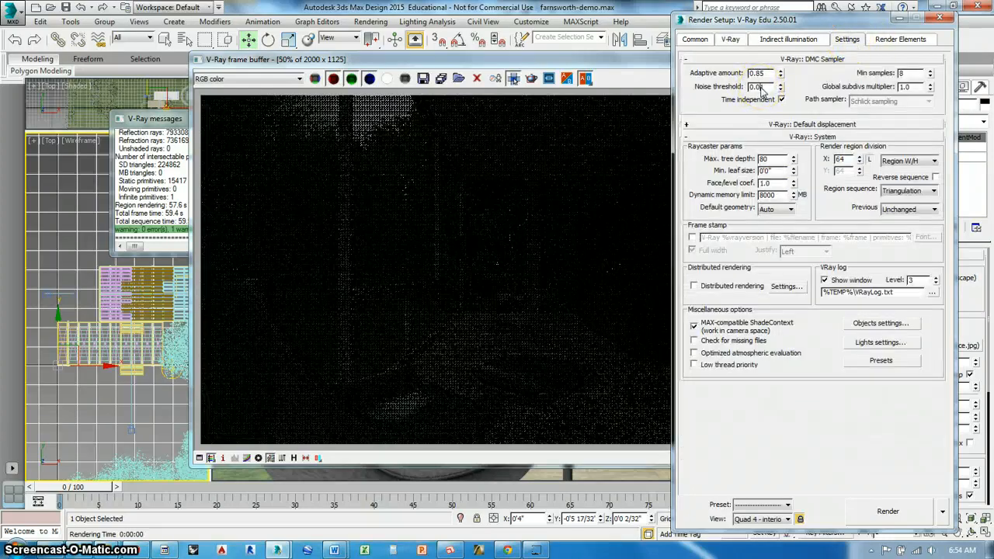
{"action": "left_click", "coordinate": [888, 511]}
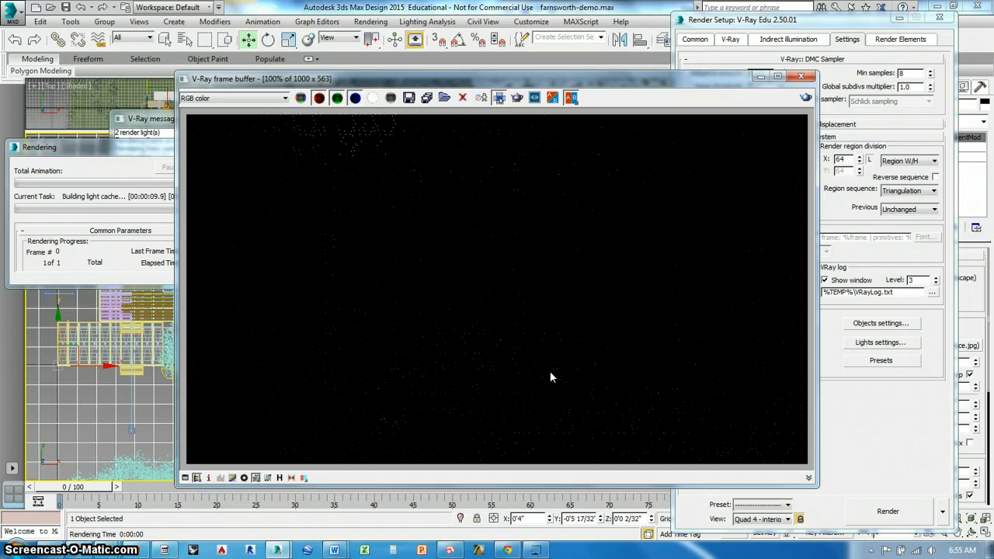
Check the test render's estimated light cache time, cancelling the render and closing the frame buffer.
{"action": "left_click", "coordinate": [151, 146]}
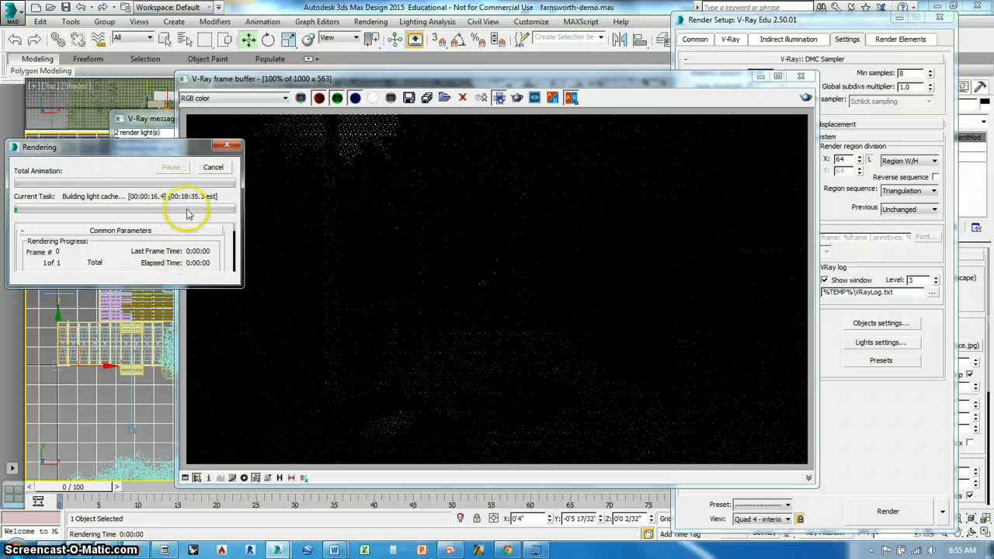
{"action": "left_click", "coordinate": [504, 81]}
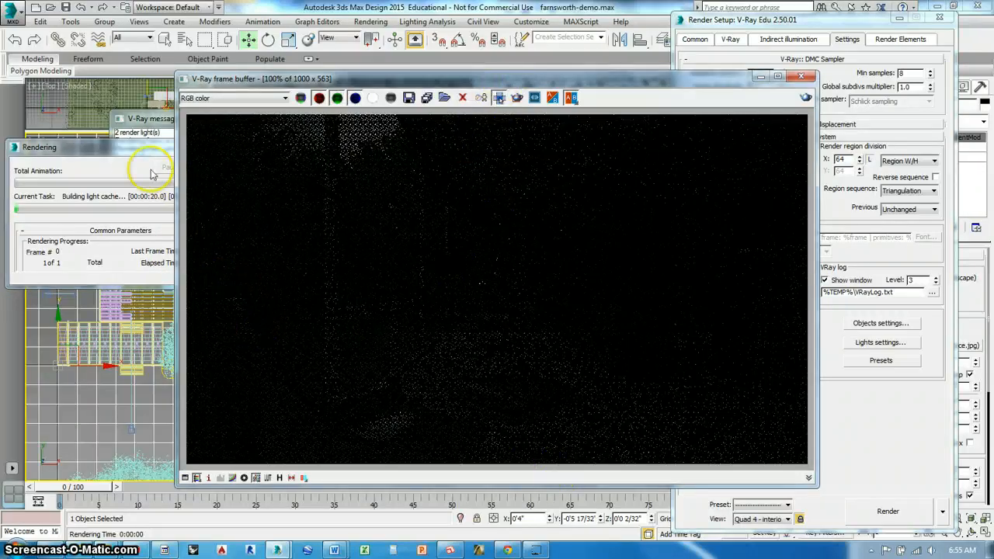
{"action": "left_click", "coordinate": [132, 155]}
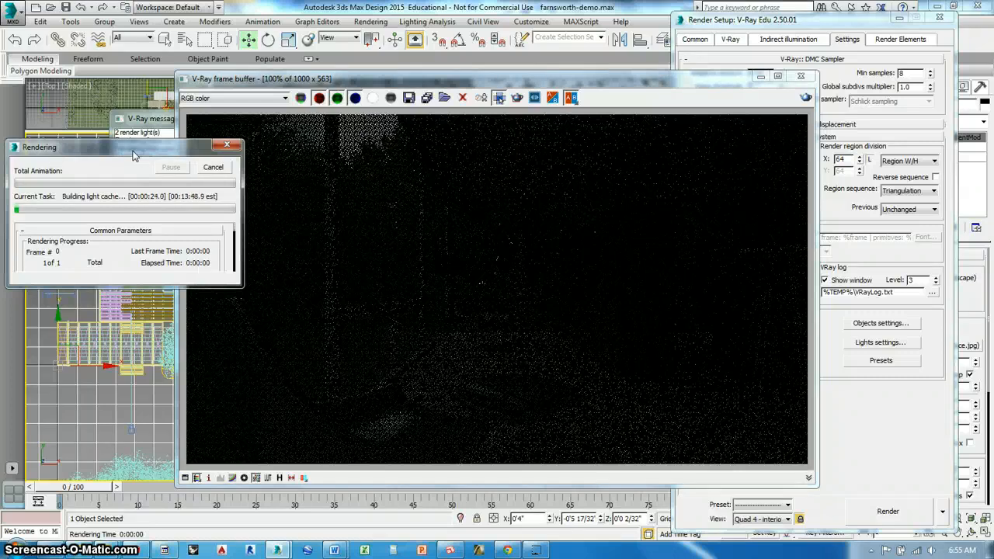
{"action": "left_click", "coordinate": [213, 169]}
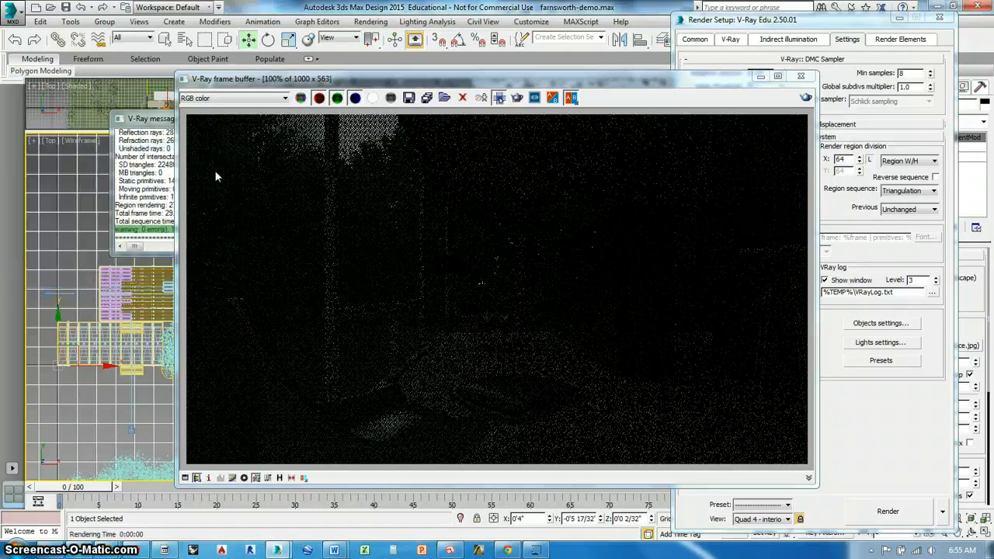
{"action": "left_click", "coordinate": [801, 76]}
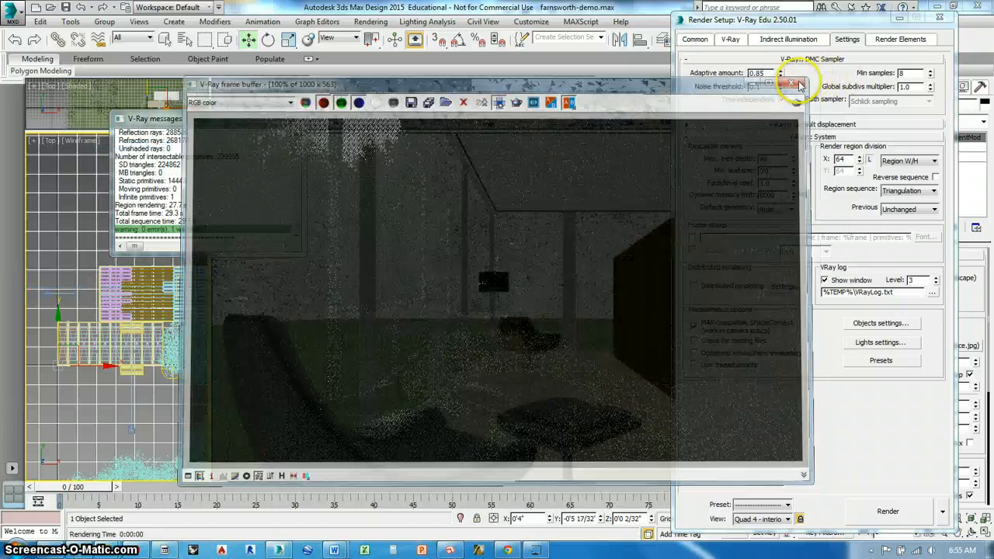
Set the light cache subdivs to 1000 and sample size to 0.1, and render the interior camera view again.
{"action": "left_click", "coordinate": [789, 39]}
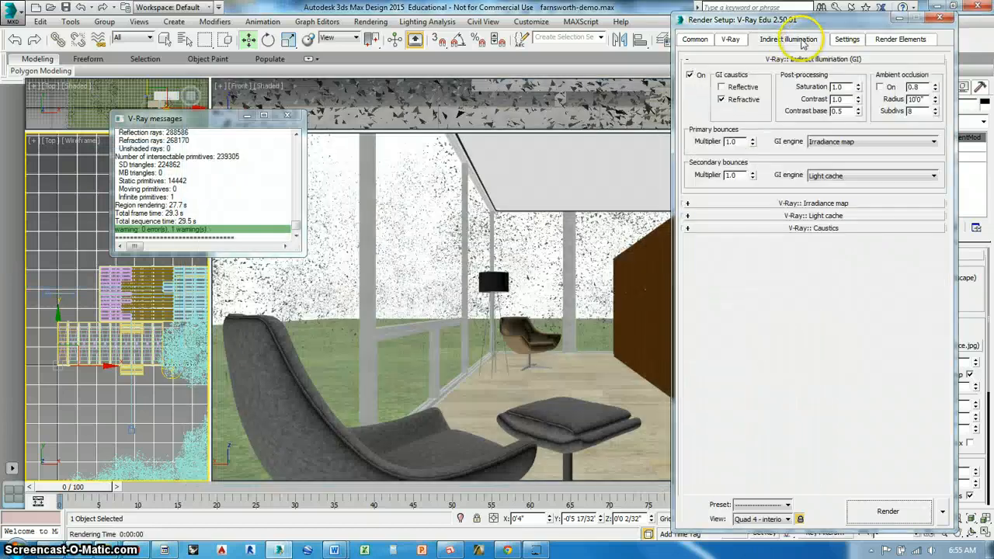
{"action": "left_click", "coordinate": [812, 216]}
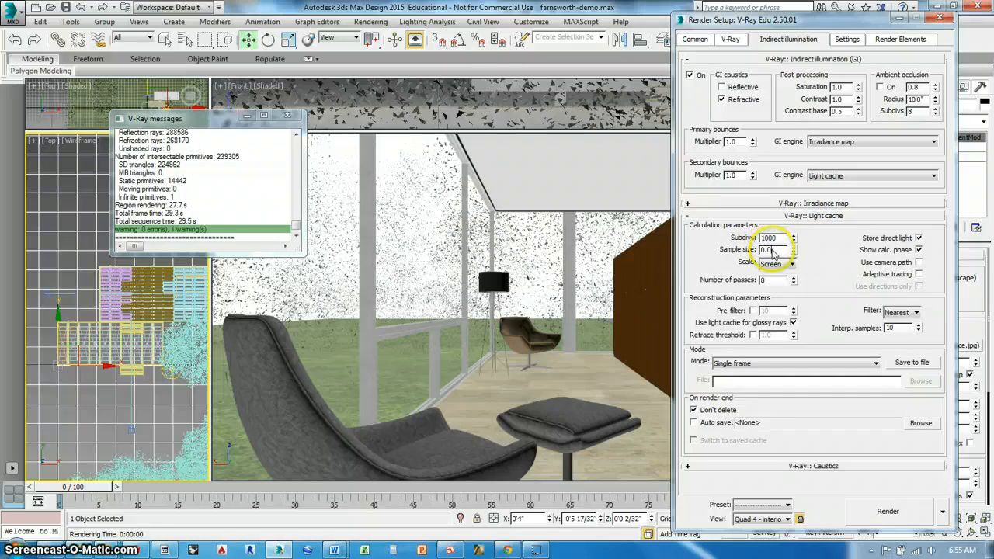
{"action": "left_click", "coordinate": [888, 511]}
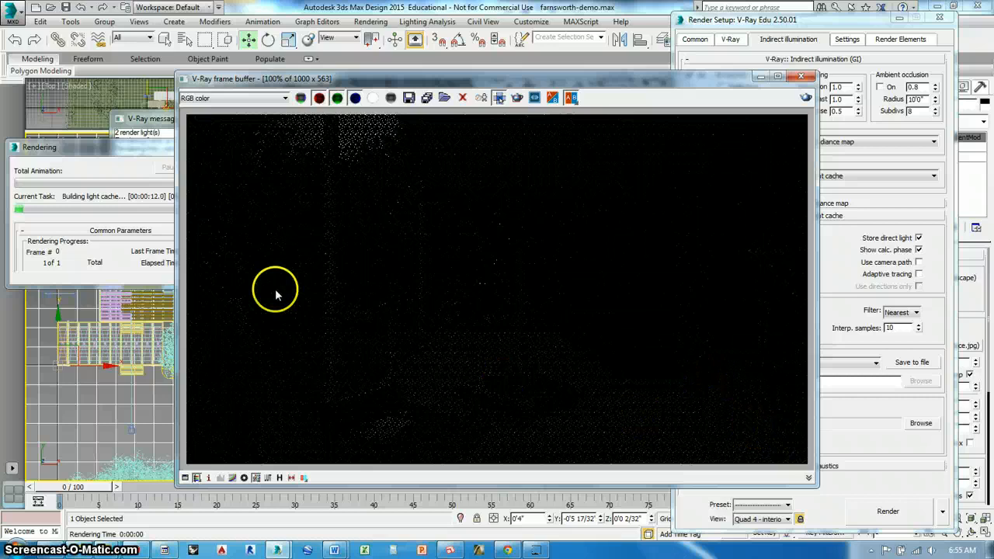
Monitor the new render's light cache progress with the frame buffer moved clear of the progress dialog, and cancel the render.
{"action": "left_click", "coordinate": [135, 150]}
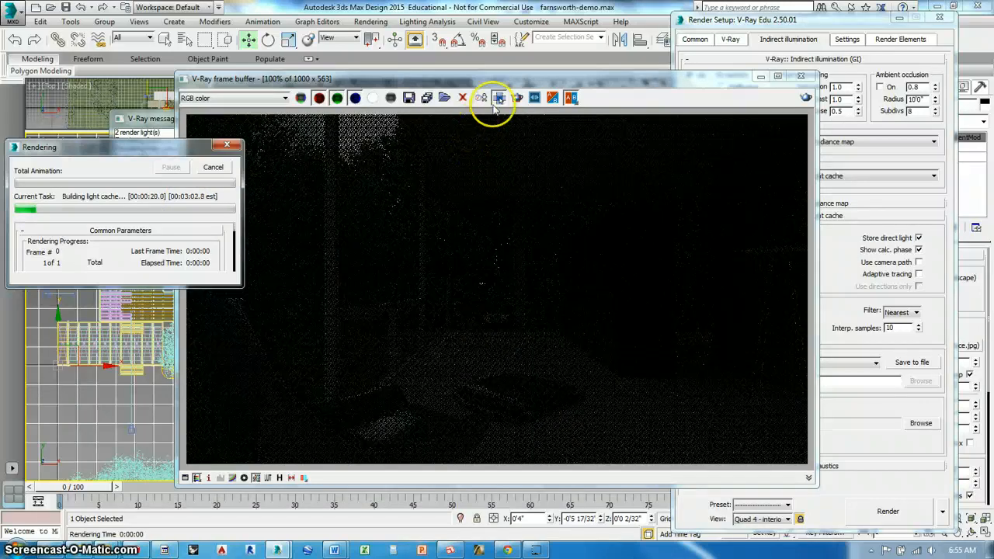
{"action": "left_click_drag", "start_coordinate": [489, 79], "coordinate": [573, 52]}
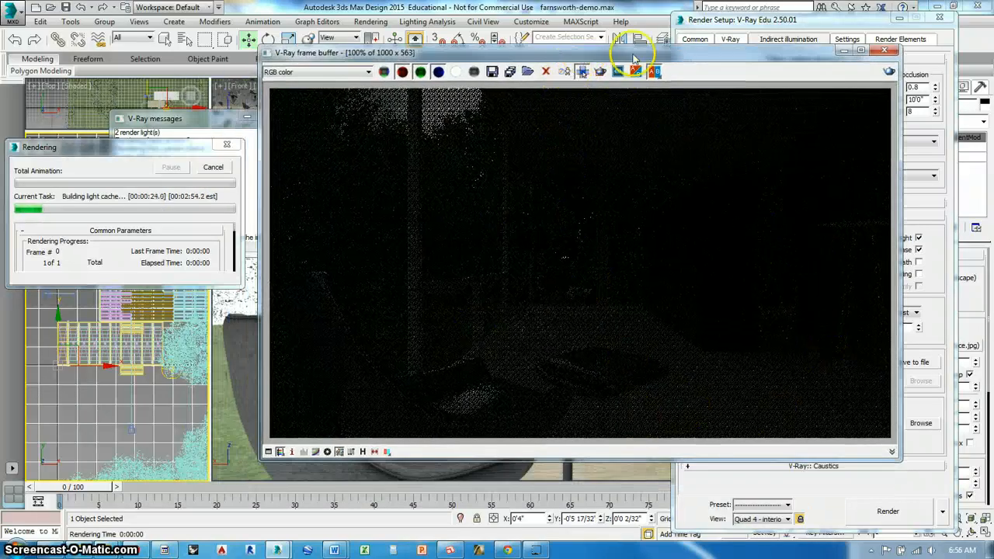
{"action": "left_click_drag", "start_coordinate": [633, 57], "coordinate": [584, 38]}
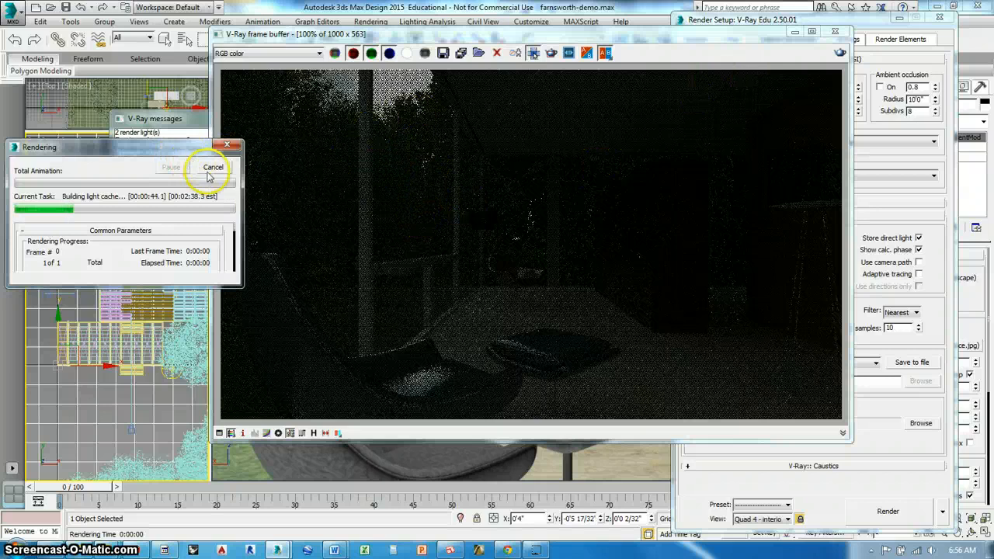
{"action": "left_click", "coordinate": [220, 167]}
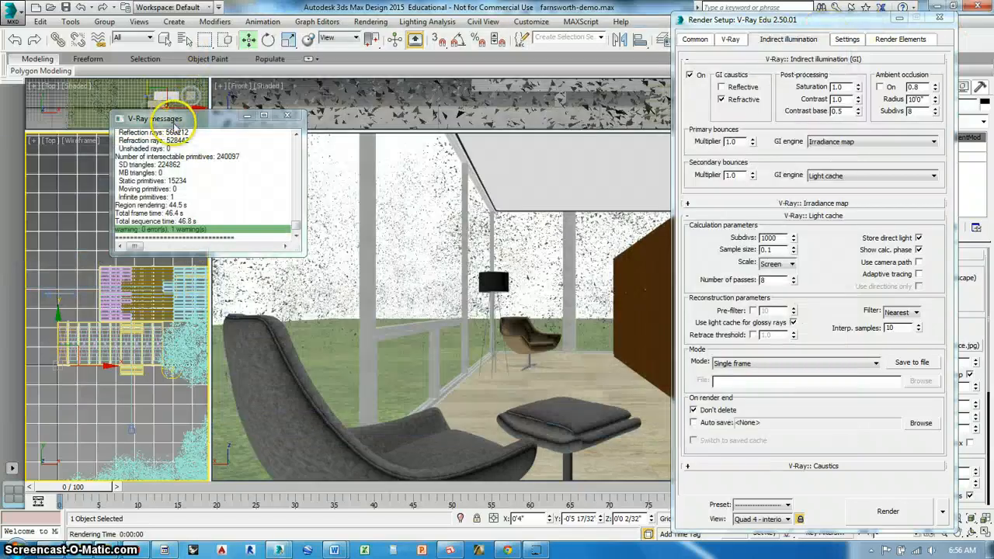
Close the V-Ray messages window and move the tree line east of the house about 20' farther east in the Top view.
{"action": "left_click", "coordinate": [303, 117]}
{"action": "left_click", "coordinate": [288, 115]}
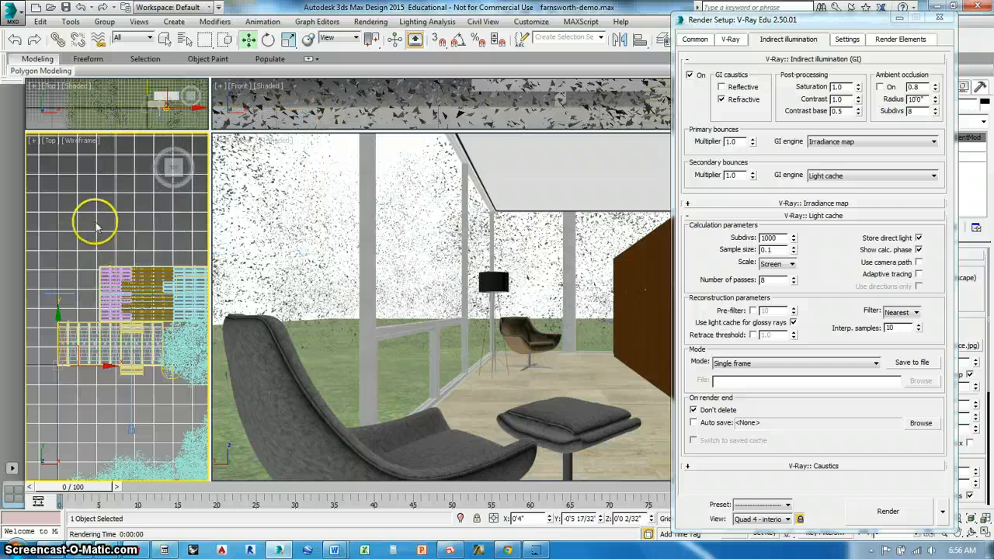
{"action": "scroll", "coordinate": [94, 226], "scroll_direction": "down", "scroll_amount": 5}
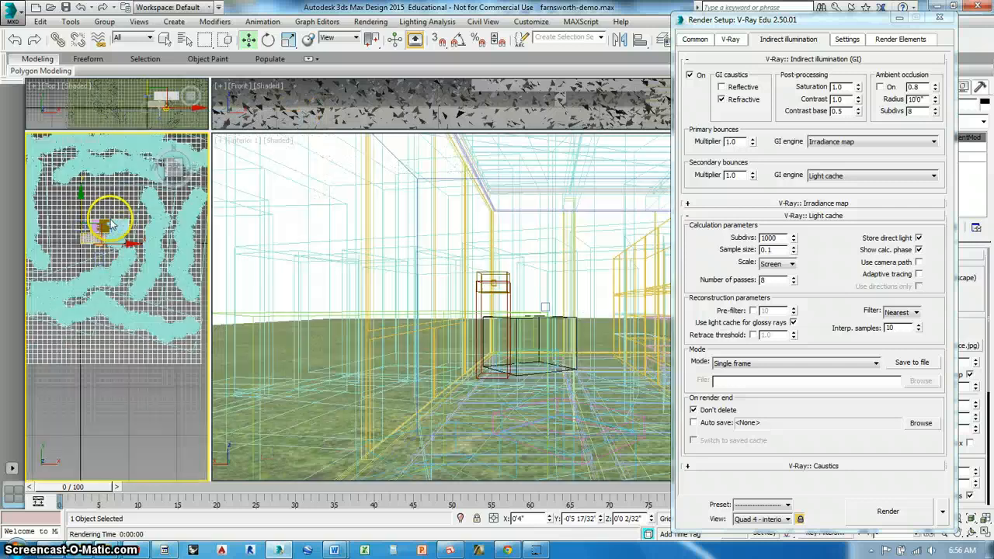
{"action": "scroll", "coordinate": [124, 259], "scroll_direction": "up", "scroll_amount": 3}
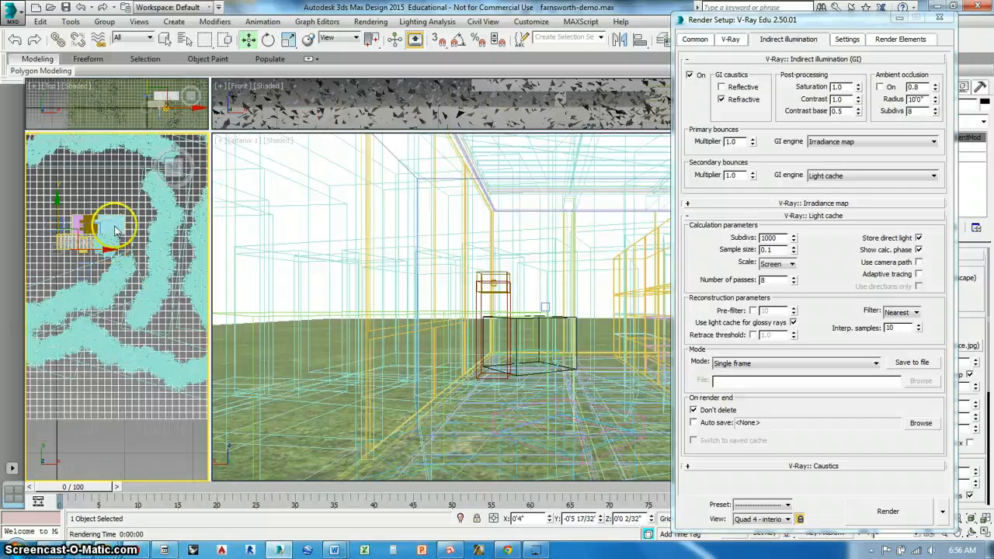
{"action": "left_click", "coordinate": [152, 314]}
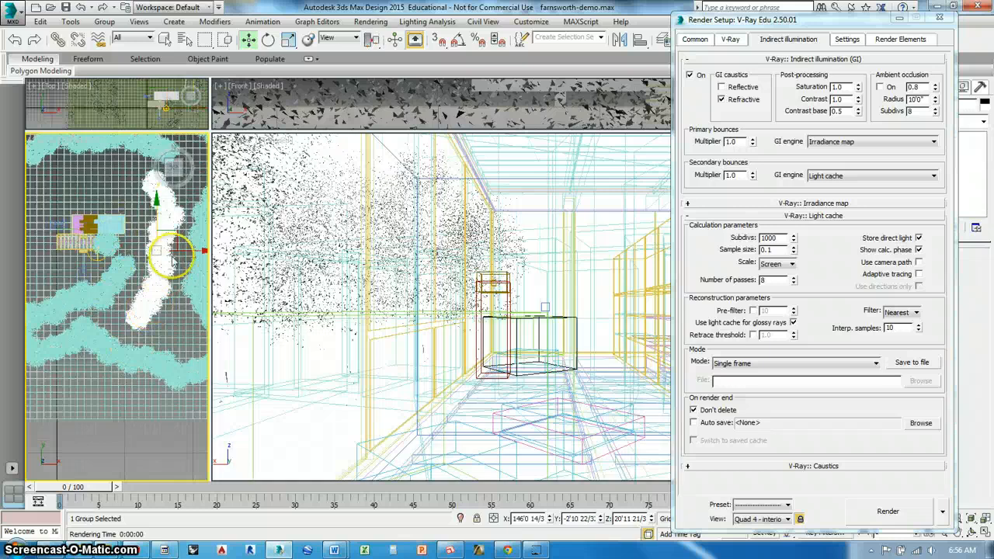
{"action": "left_click_drag", "start_coordinate": [181, 254], "coordinate": [194, 256]}
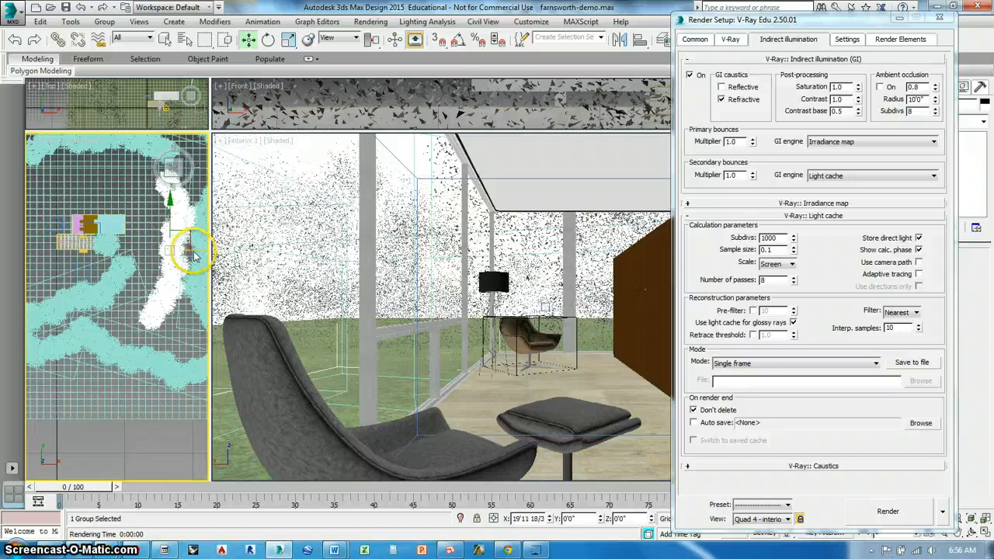
Move the tree line south of the house about 13.5' farther south and rotate it clockwise to about -168° around Z.
{"action": "left_click", "coordinate": [104, 295]}
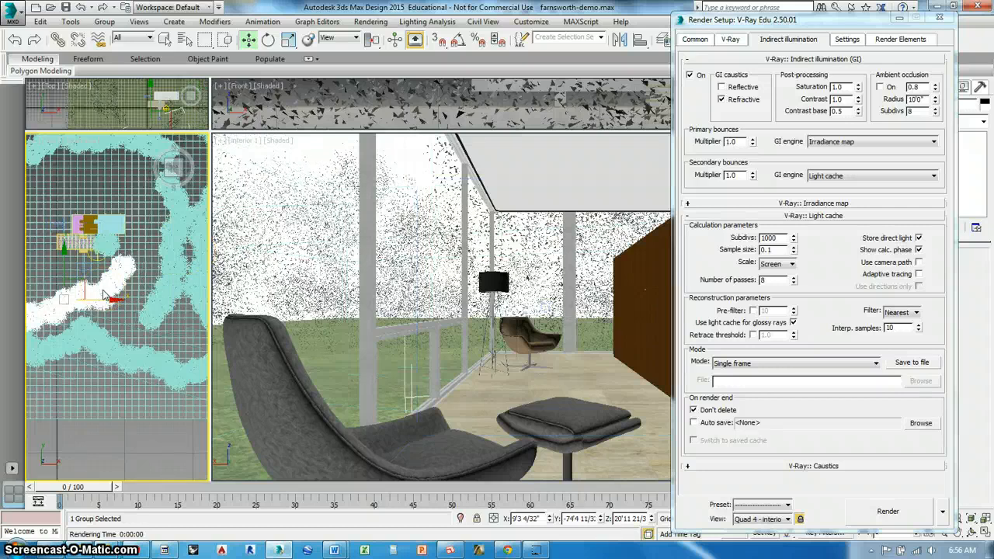
{"action": "mouse_move", "coordinate": [87, 287]}
{"action": "left_mouse_down"}
{"action": "mouse_move", "coordinate": [91, 273]}
{"action": "mouse_move", "coordinate": [99, 295]}
{"action": "mouse_move", "coordinate": [79, 286]}
{"action": "mouse_move", "coordinate": [86, 294]}
{"action": "left_mouse_up"}
{"action": "left_click", "coordinate": [268, 40]}
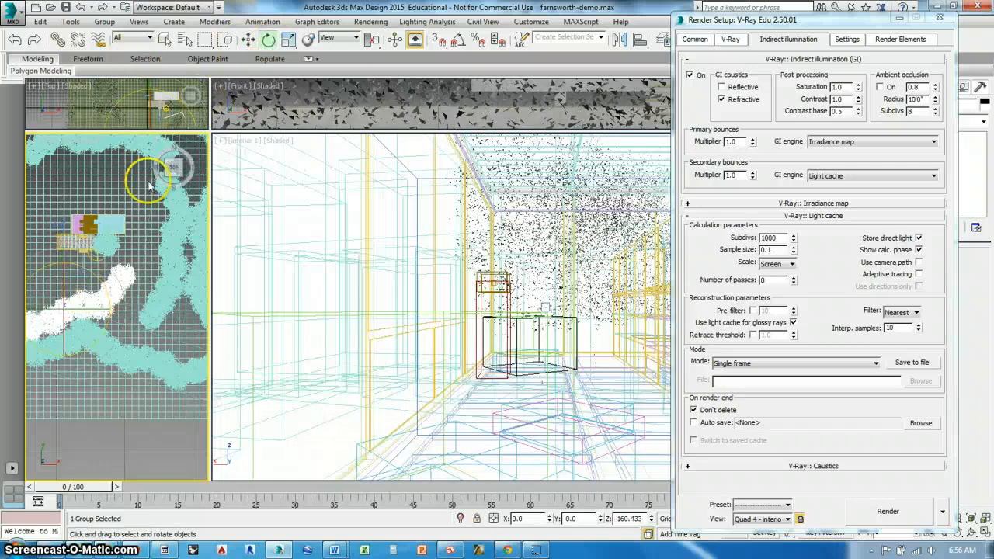
{"action": "left_click_drag", "start_coordinate": [98, 281], "coordinate": [216, 288]}
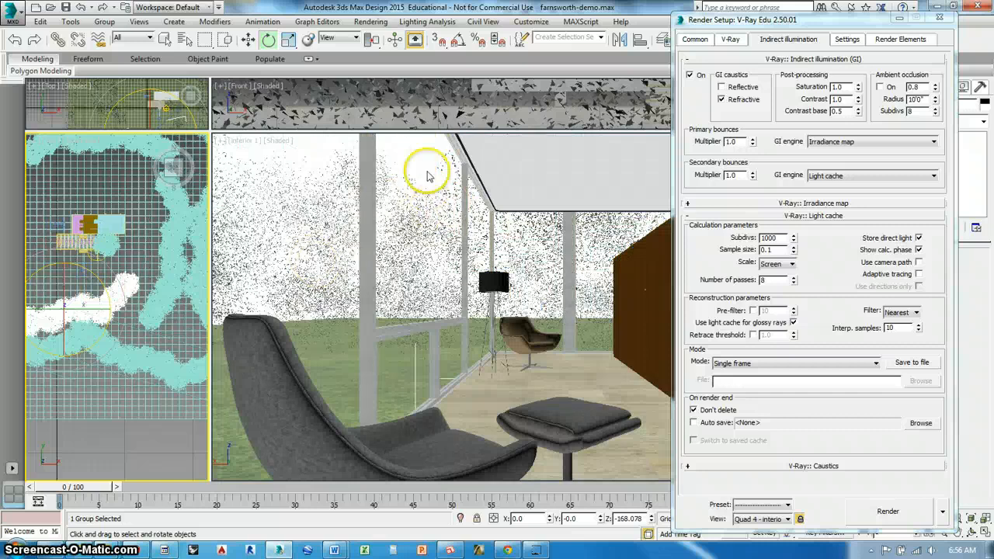
{"action": "left_click_drag", "start_coordinate": [136, 369], "coordinate": [120, 310]}
Shift the southern tree line another 8' or so south, rotate it clockwise to about 175° around Z, and deselect it.
{"action": "left_click", "coordinate": [247, 40]}
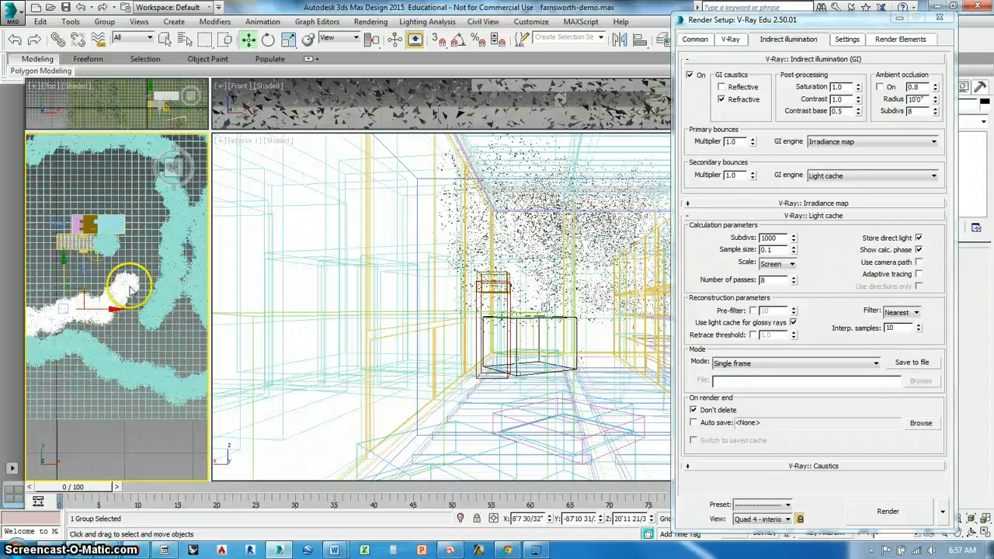
{"action": "left_click_drag", "start_coordinate": [58, 288], "coordinate": [83, 300]}
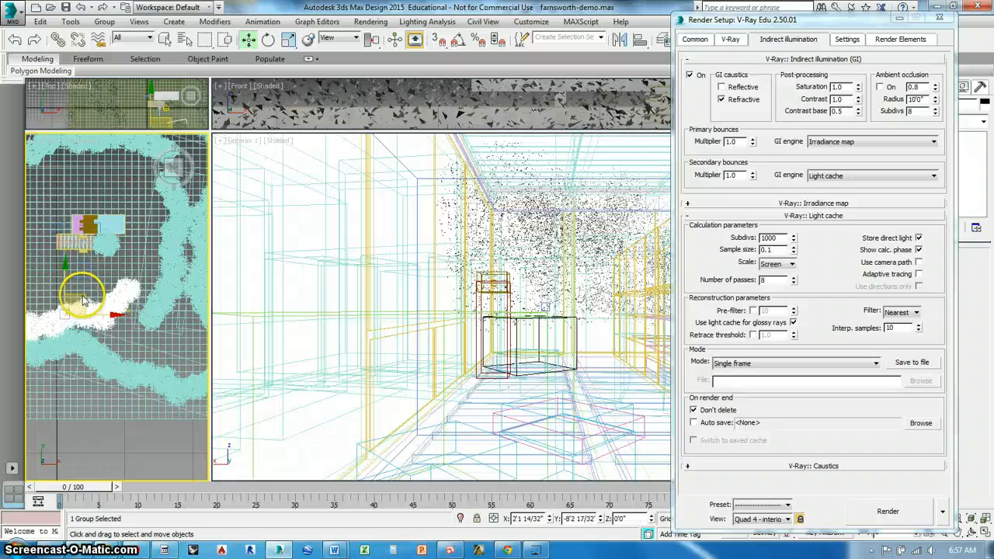
{"action": "left_click", "coordinate": [268, 39]}
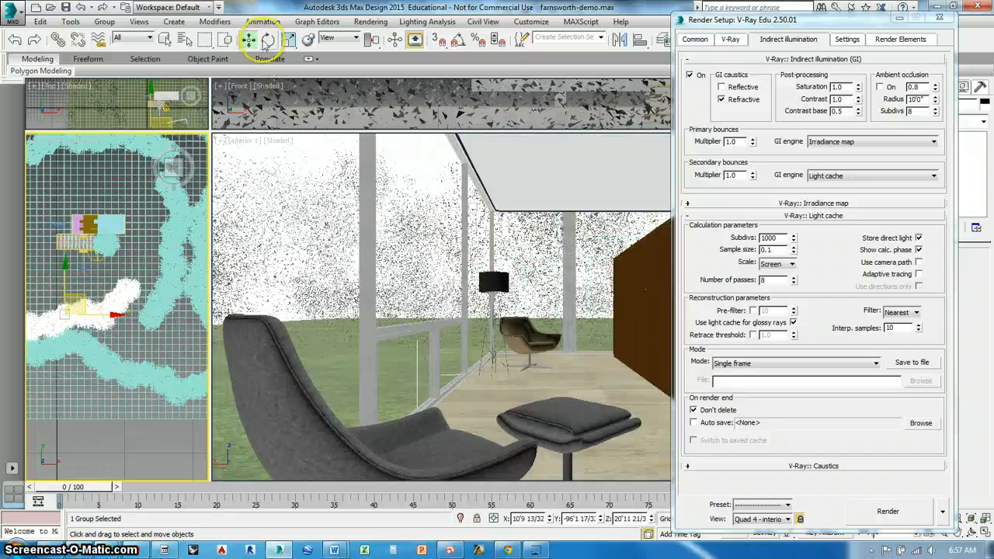
{"action": "left_click_drag", "start_coordinate": [155, 256], "coordinate": [123, 289]}
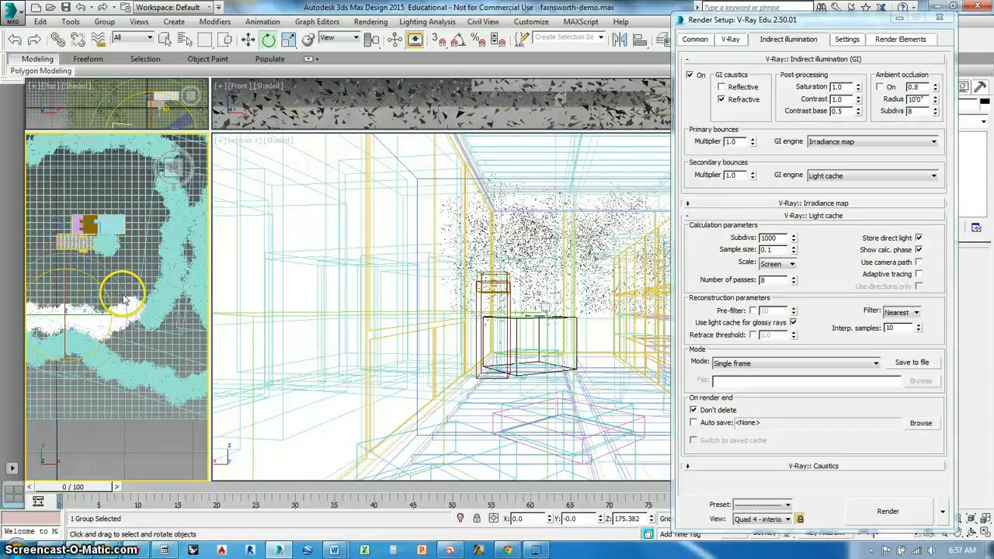
{"action": "left_click", "coordinate": [117, 450]}
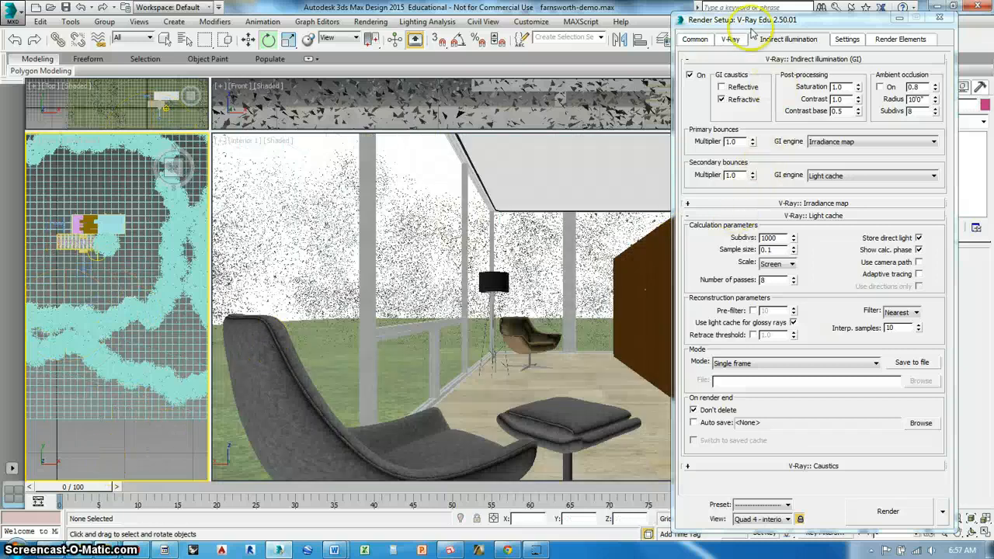
Replace Render Setup with the Material Editor, set the VRayHDRI map's horizontal rotation to 80, and start a test render.
{"action": "left_click", "coordinate": [939, 17]}
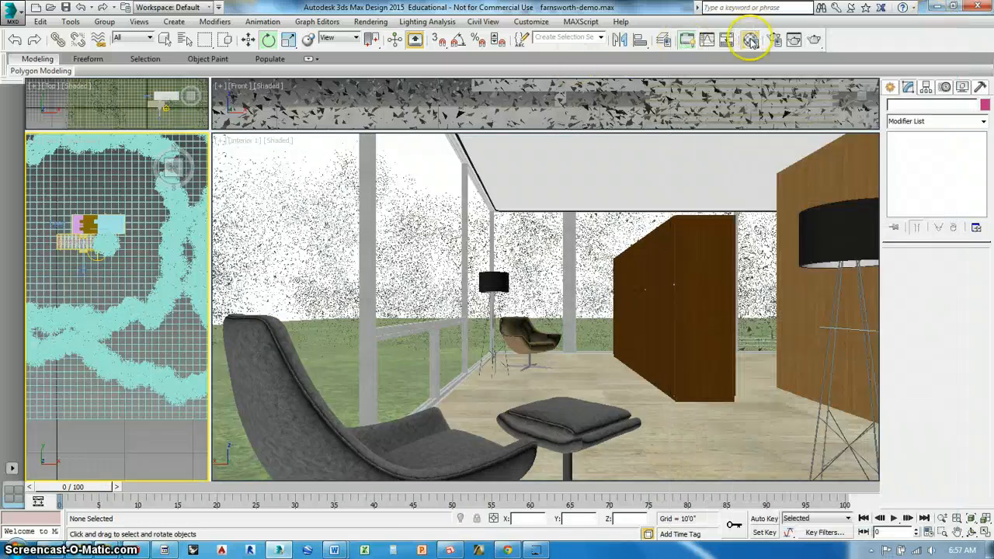
{"action": "left_click", "coordinate": [750, 40]}
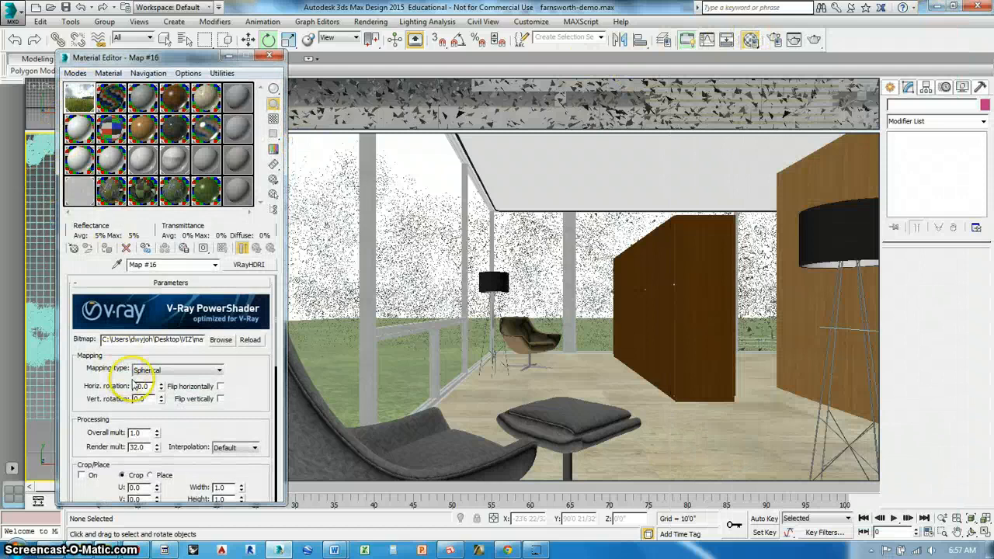
{"action": "left_click_drag", "start_coordinate": [139, 387], "coordinate": [128, 388]}
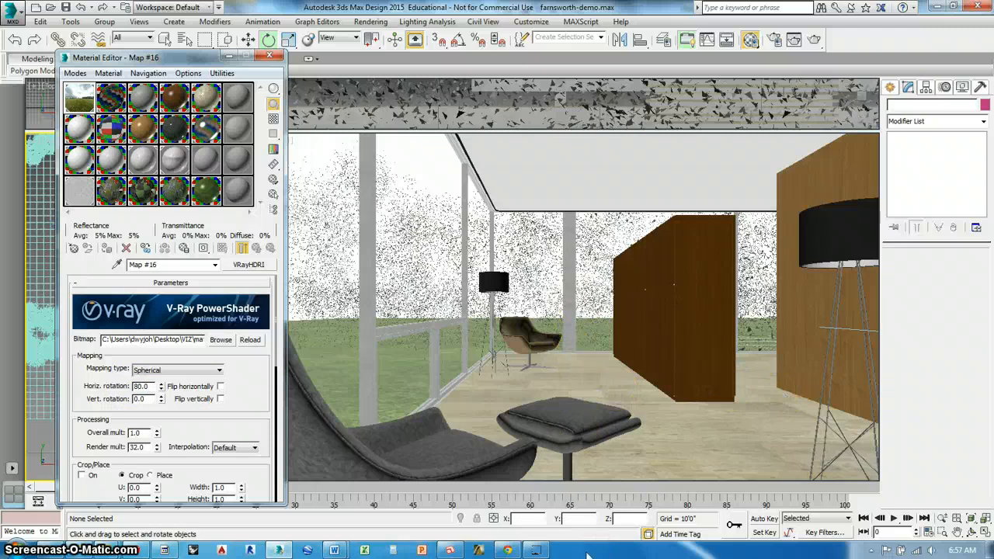
{"action": "key", "text": "shift+q"}
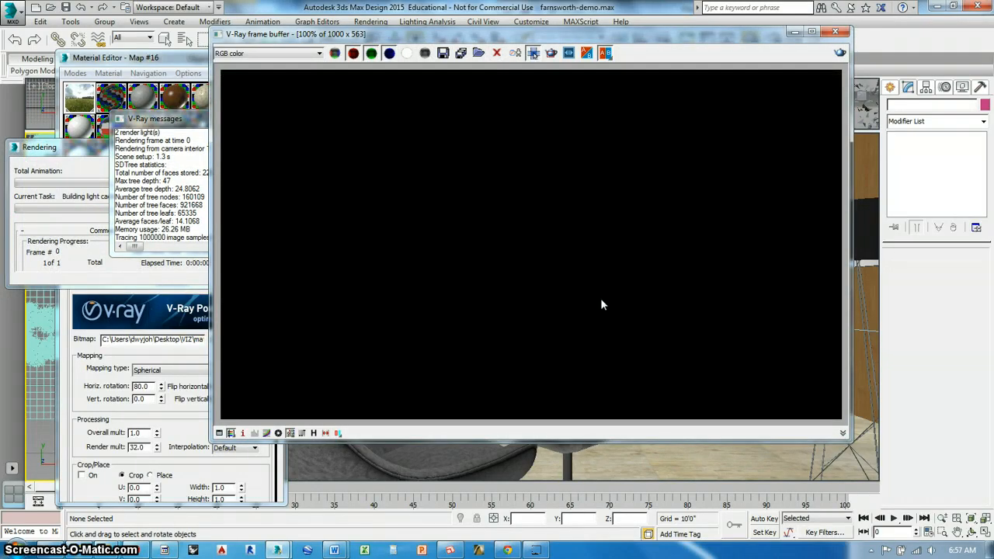
Check the light cache progress and sky preview of the test render, and cancel the render.
{"action": "left_click", "coordinate": [66, 155]}
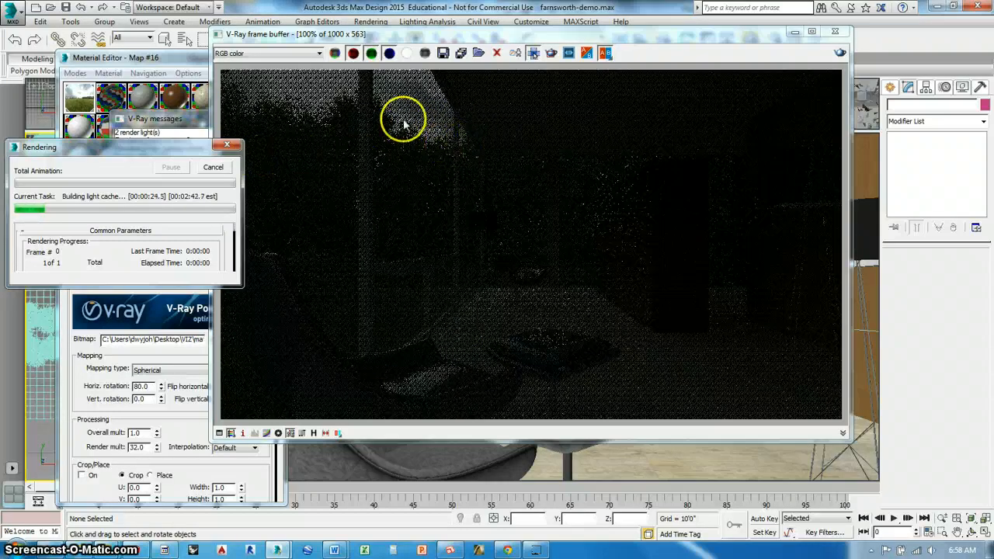
{"action": "left_click", "coordinate": [214, 167]}
{"action": "left_click", "coordinate": [255, 121]}
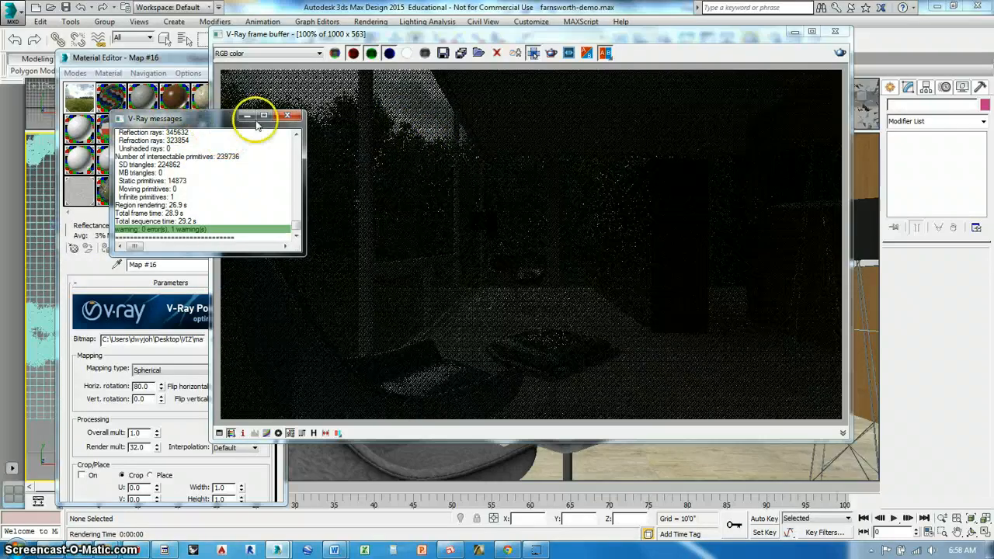
Set the VRayHDRI map's horizontal rotation to 90 and dismiss the V-Ray frame buffer.
{"action": "left_click", "coordinate": [78, 99]}
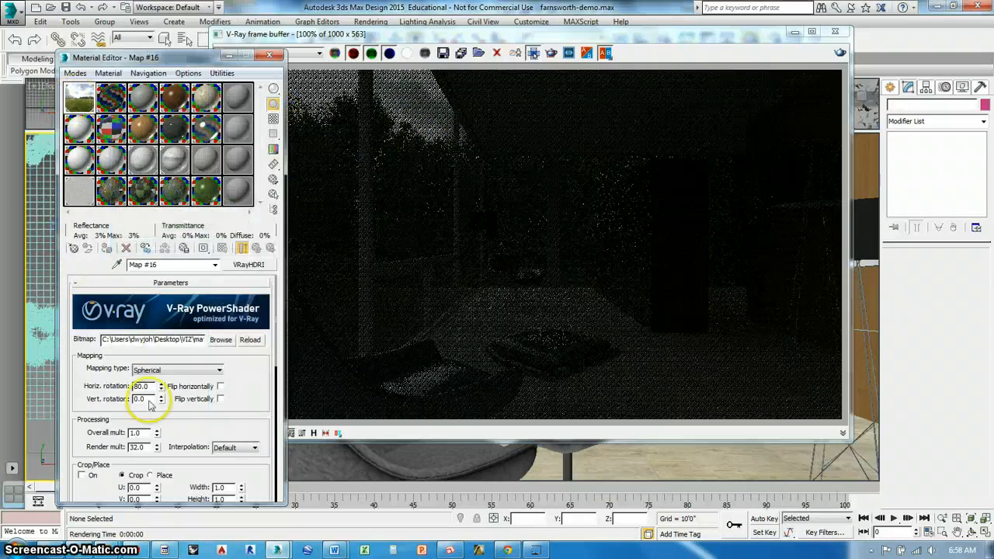
{"action": "left_click", "coordinate": [141, 386]}
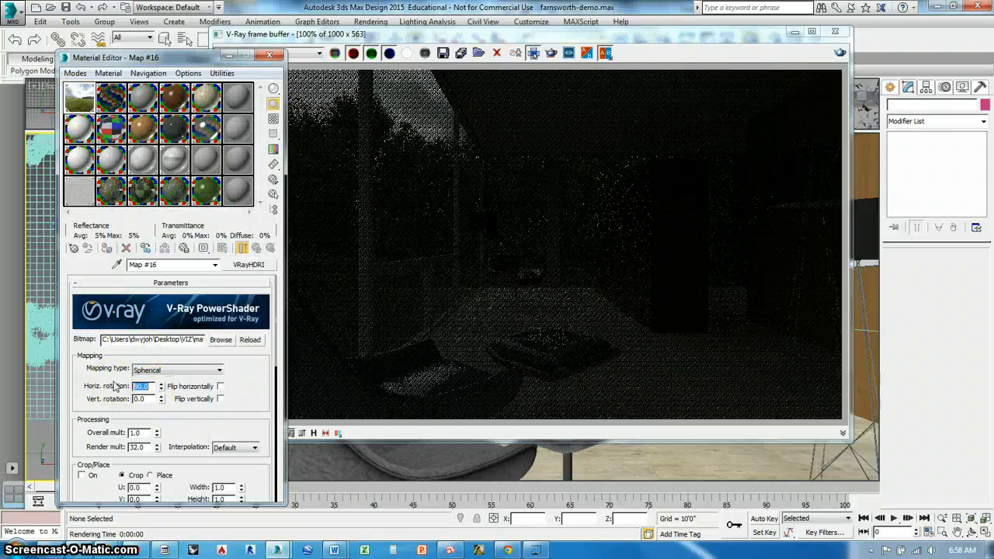
{"action": "left_click_drag", "start_coordinate": [774, 37], "coordinate": [788, 66]}
{"action": "left_click", "coordinate": [812, 39]}
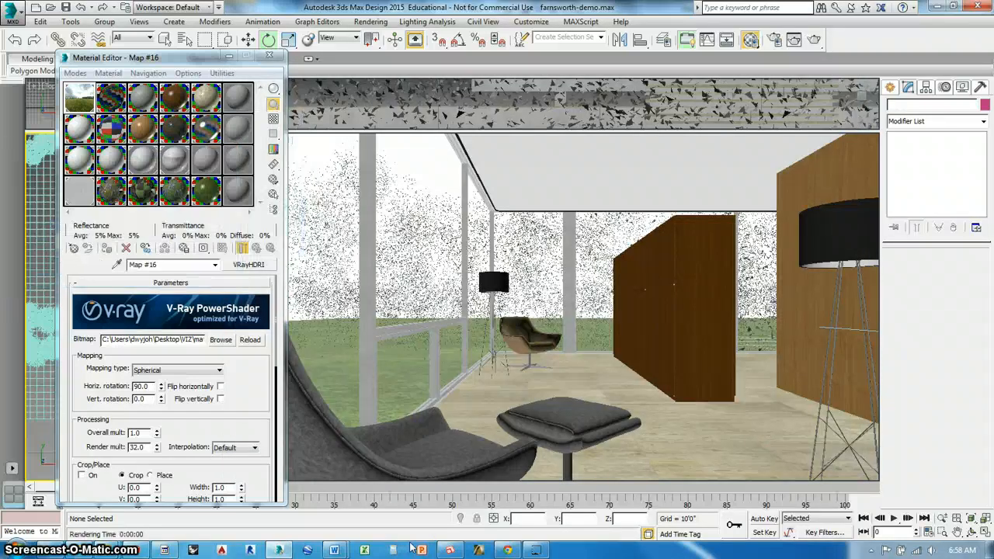
Close the Material Editor, select the interior 1 camera by name, and bring its shutter speed and film speed parameters into view.
{"action": "left_click", "coordinate": [386, 299]}
{"action": "key", "text": "h"}
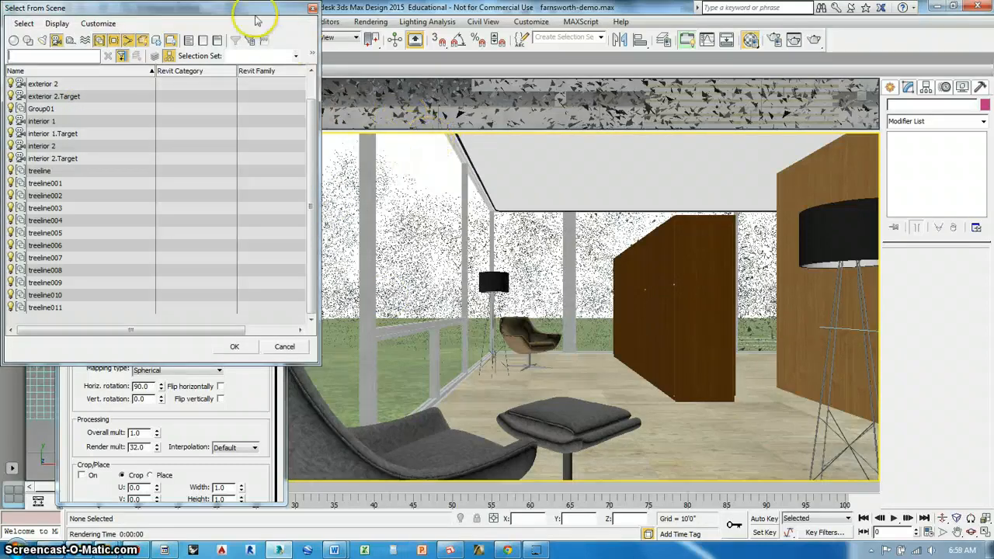
{"action": "left_click", "coordinate": [311, 9]}
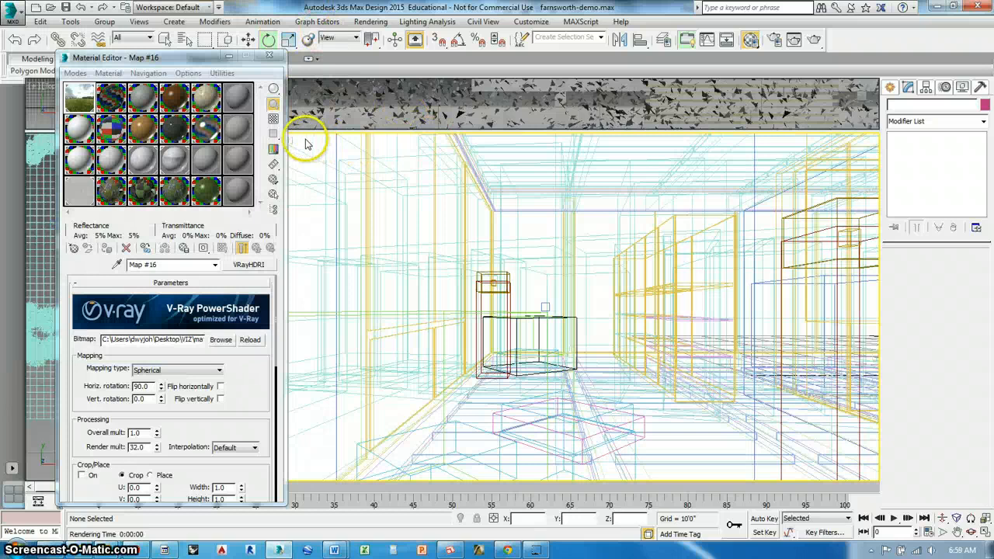
{"action": "left_click", "coordinate": [271, 59]}
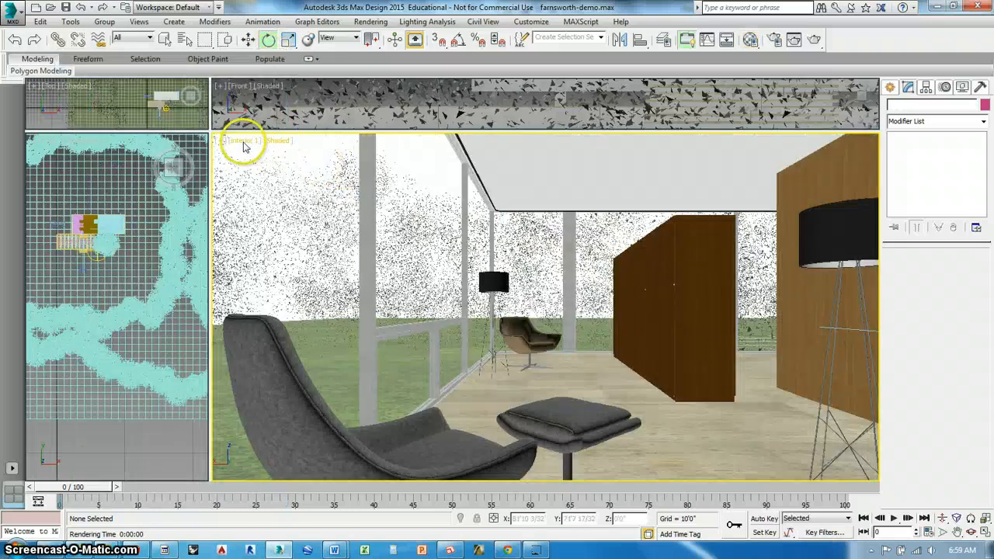
{"action": "key", "text": "h"}
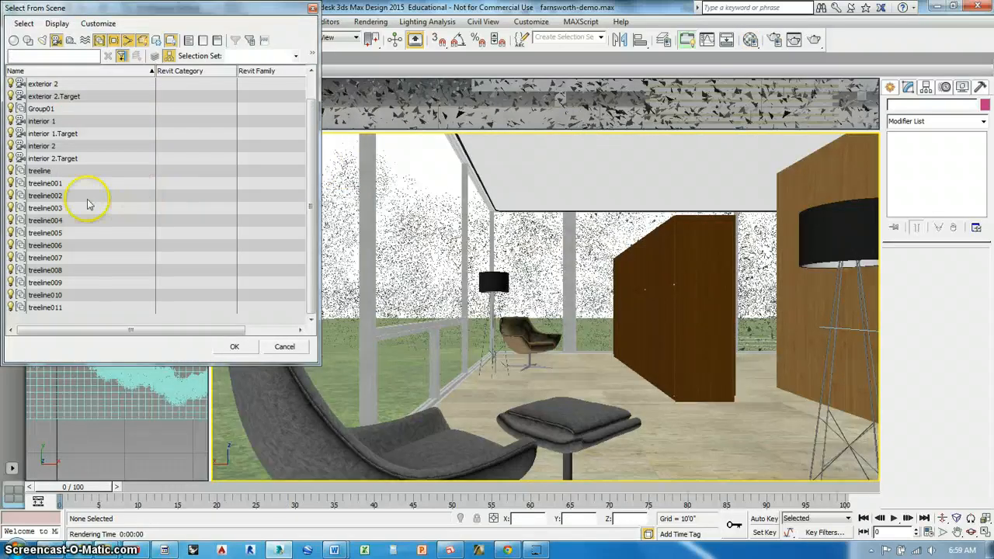
{"action": "left_click", "coordinate": [234, 347]}
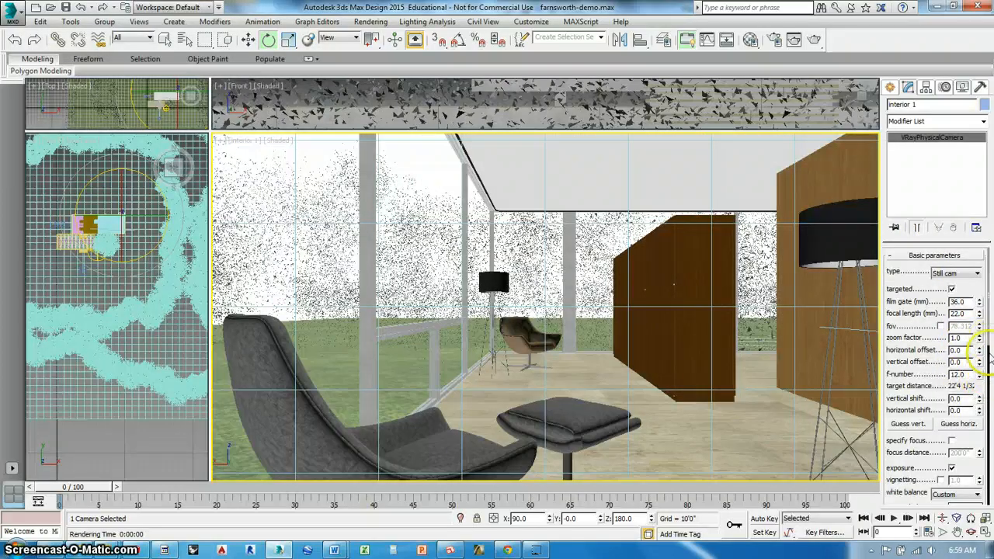
{"action": "left_click_drag", "start_coordinate": [989, 353], "coordinate": [986, 449]}
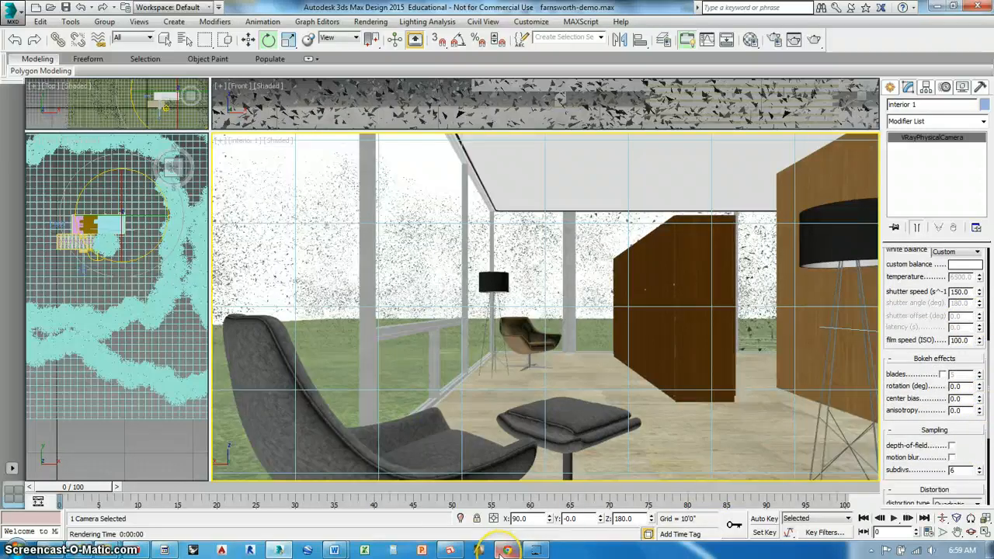
Switch to Chrome and examine Table 1 of Wikipedia's Exposure value page for exposure times by EV and f-number.
{"action": "mouse_move", "coordinate": [506, 550]}
{"action": "left_click", "coordinate": [499, 451]}
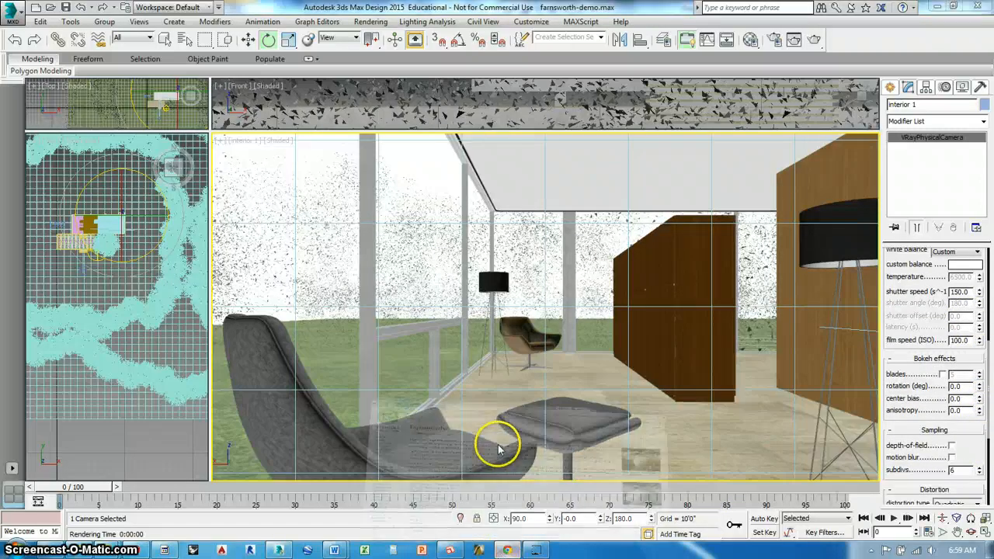
{"action": "scroll", "coordinate": [549, 361], "scroll_direction": "down", "scroll_amount": 20}
{"action": "scroll", "coordinate": [553, 363], "scroll_direction": "up", "scroll_amount": 3}
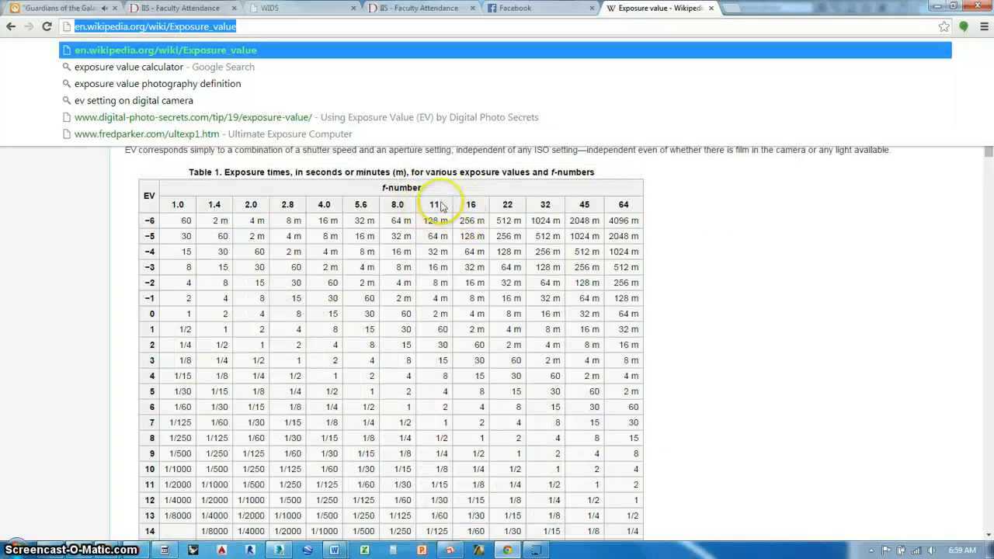
{"action": "scroll", "coordinate": [440, 206], "scroll_direction": "down", "scroll_amount": 1}
{"action": "scroll", "coordinate": [443, 208], "scroll_direction": "up", "scroll_amount": 1}
Examine Table 2's ISO 100 exposure values for daylight conditions and compare them with the shutter speeds in Table 1.
{"action": "scroll", "coordinate": [435, 204], "scroll_direction": "down", "scroll_amount": 15}
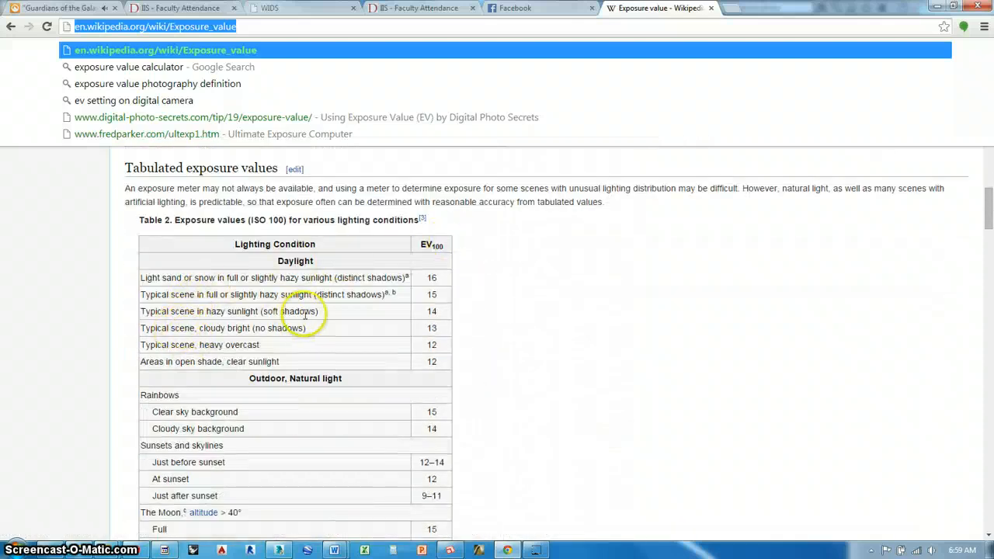
{"action": "scroll", "coordinate": [439, 314], "scroll_direction": "down", "scroll_amount": 1}
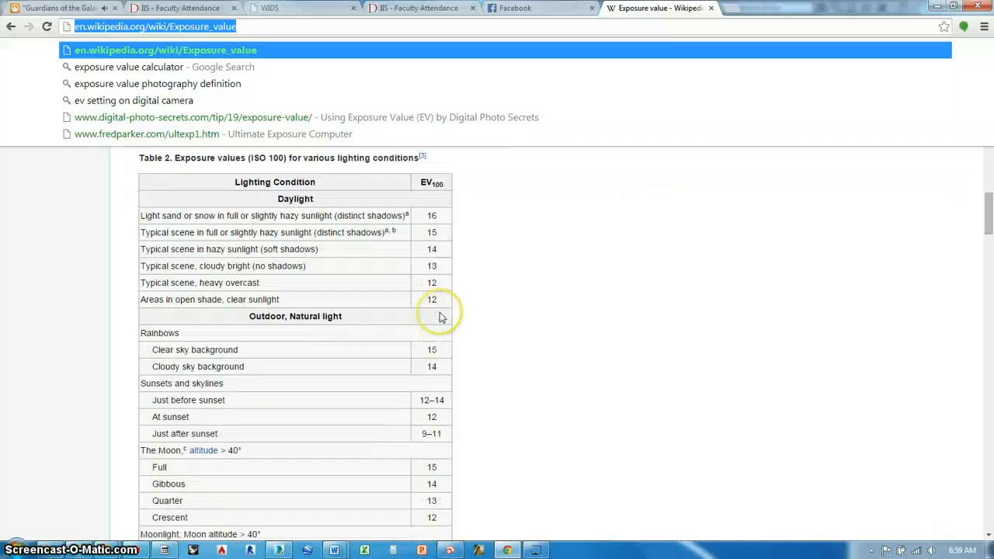
{"action": "scroll", "coordinate": [440, 317], "scroll_direction": "up", "scroll_amount": 10}
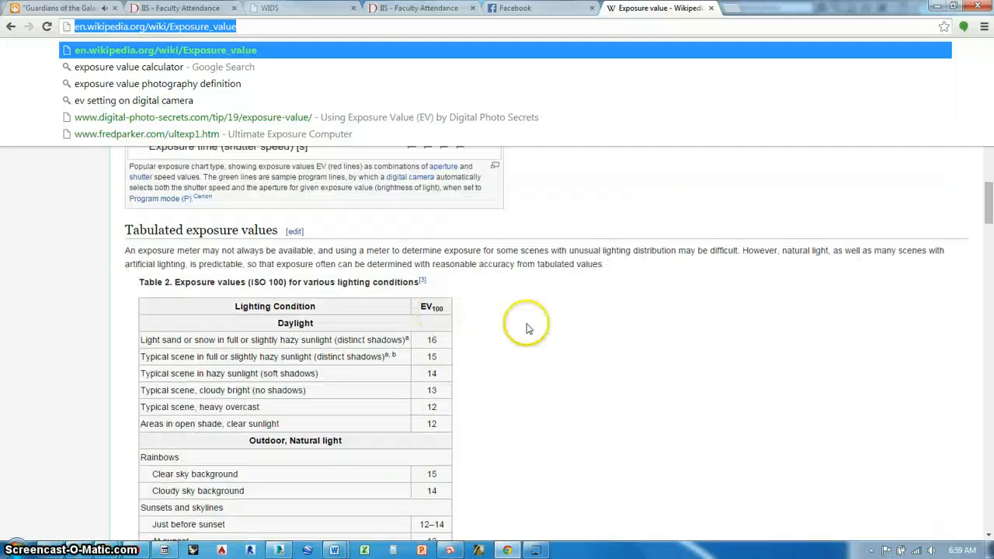
{"action": "scroll", "coordinate": [567, 340], "scroll_direction": "up", "scroll_amount": 1}
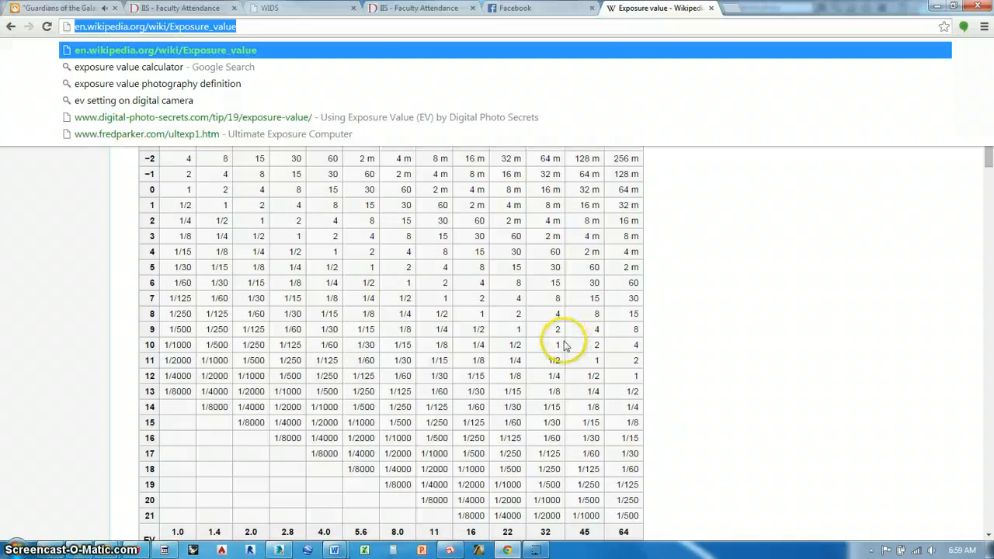
{"action": "scroll", "coordinate": [334, 415], "scroll_direction": "up", "scroll_amount": 1}
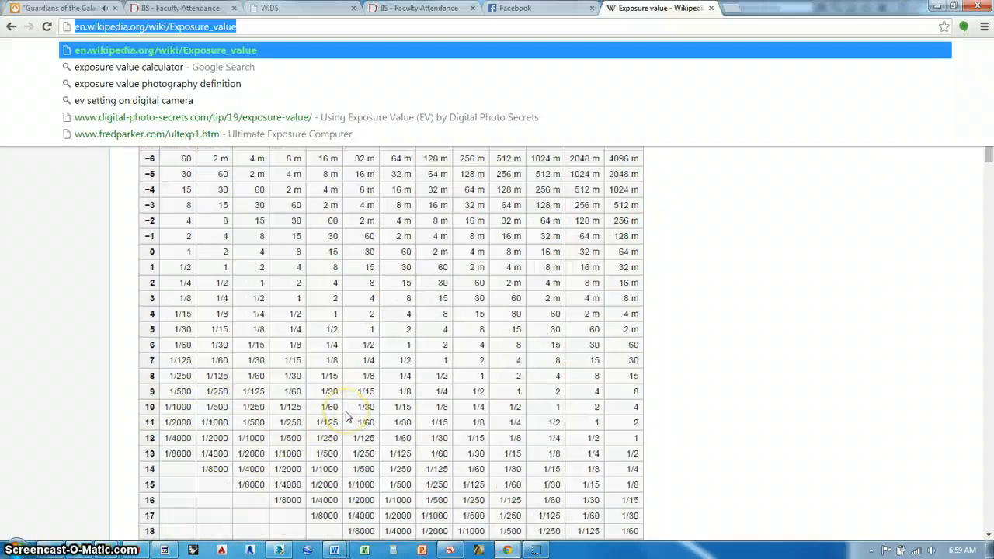
Examine Table 2's exposure values for artificial and indoor light and compare them with the shutter speeds by f-number in Table 1.
{"action": "scroll", "coordinate": [347, 417], "scroll_direction": "up", "scroll_amount": 1}
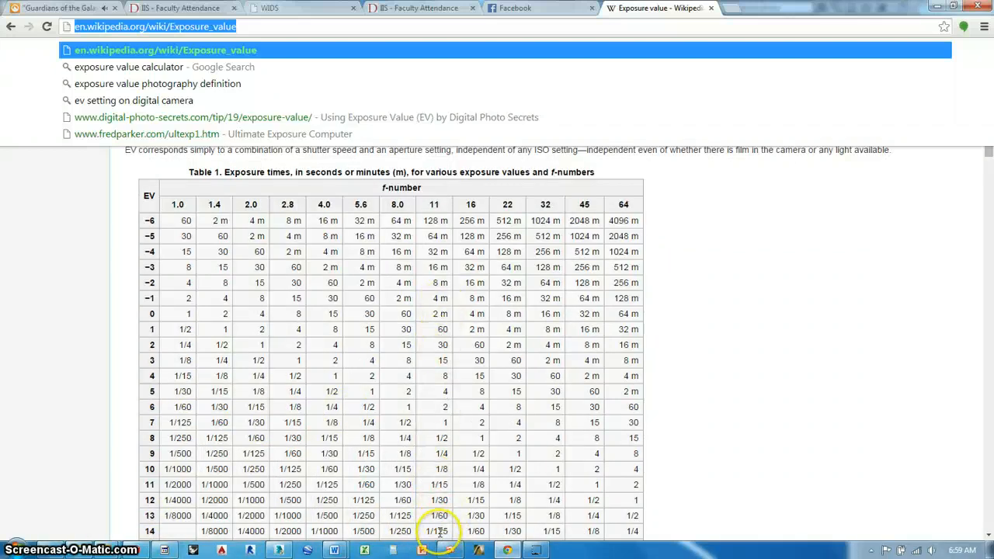
{"action": "scroll", "coordinate": [439, 531], "scroll_direction": "down", "scroll_amount": 12}
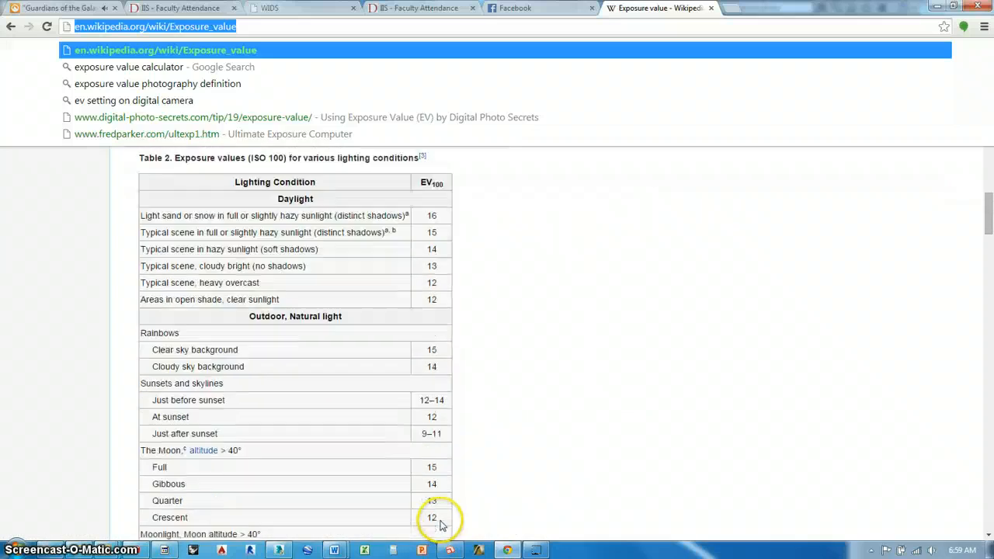
{"action": "scroll", "coordinate": [284, 356], "scroll_direction": "down", "scroll_amount": 3}
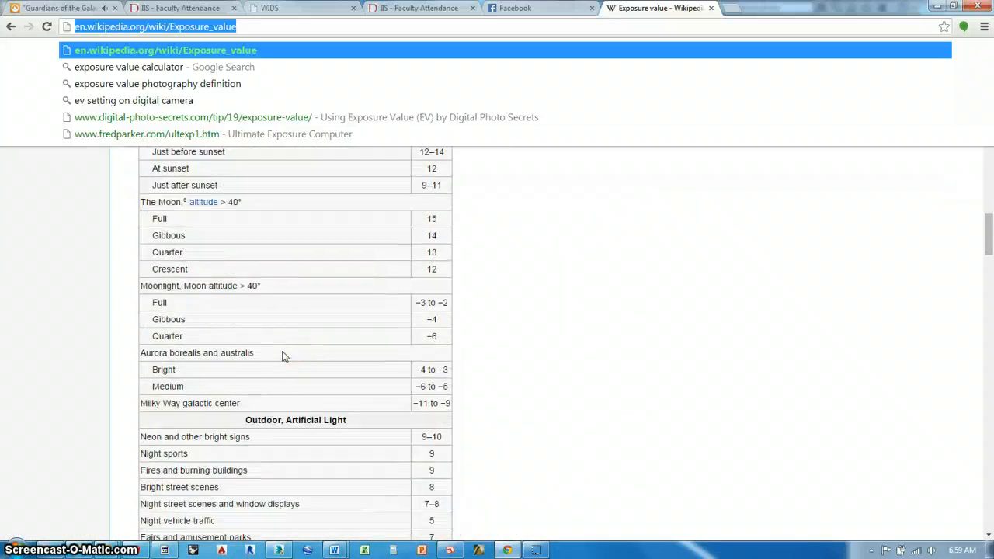
{"action": "scroll", "coordinate": [284, 356], "scroll_direction": "down", "scroll_amount": 4}
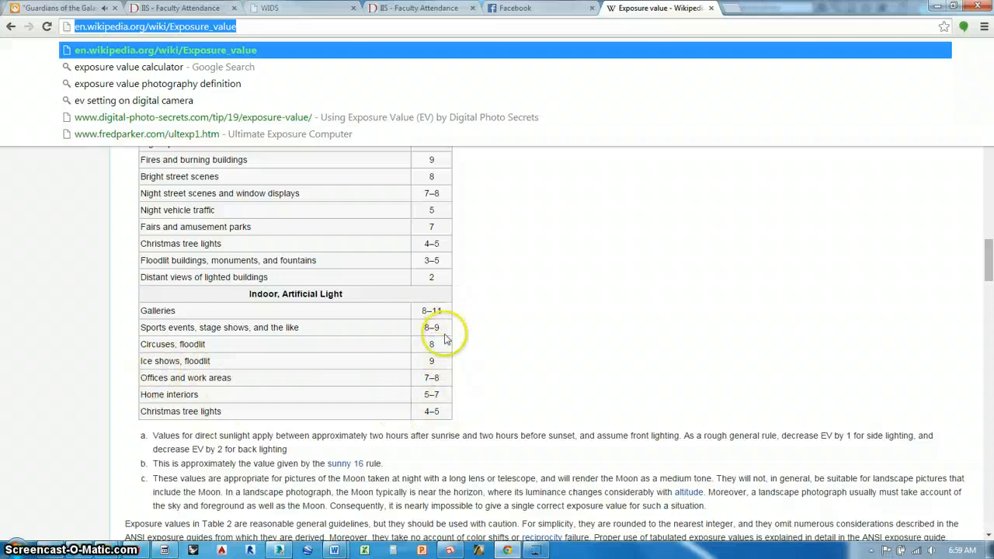
{"action": "scroll", "coordinate": [488, 415], "scroll_direction": "up", "scroll_amount": 15}
{"action": "scroll", "coordinate": [536, 420], "scroll_direction": "up", "scroll_amount": 3}
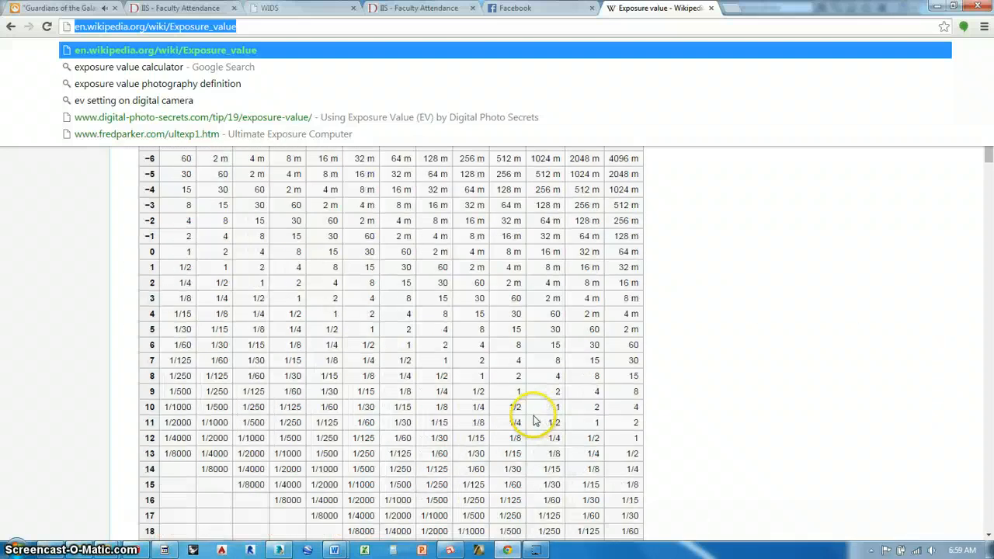
{"action": "scroll", "coordinate": [404, 447], "scroll_direction": "down", "scroll_amount": 1}
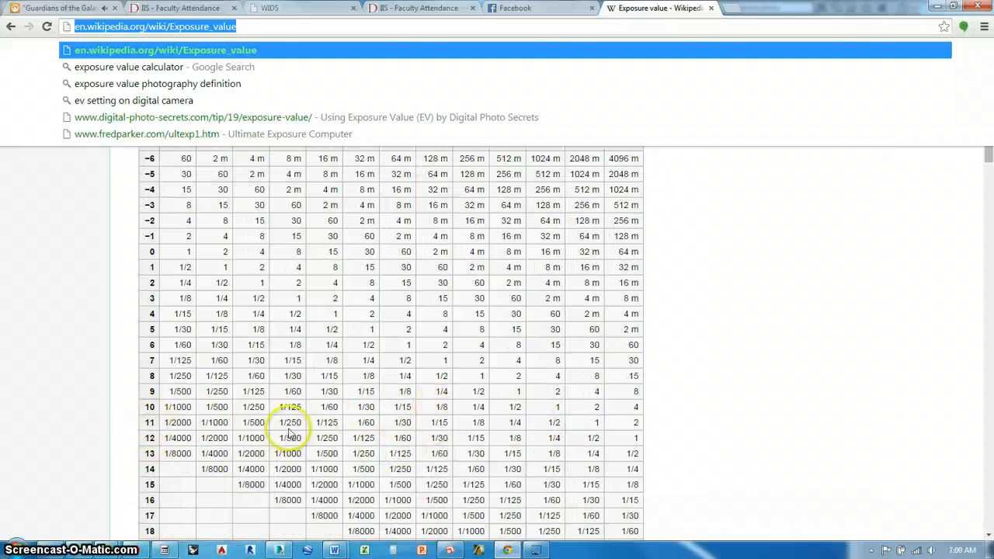
{"action": "scroll", "coordinate": [291, 431], "scroll_direction": "up", "scroll_amount": 1}
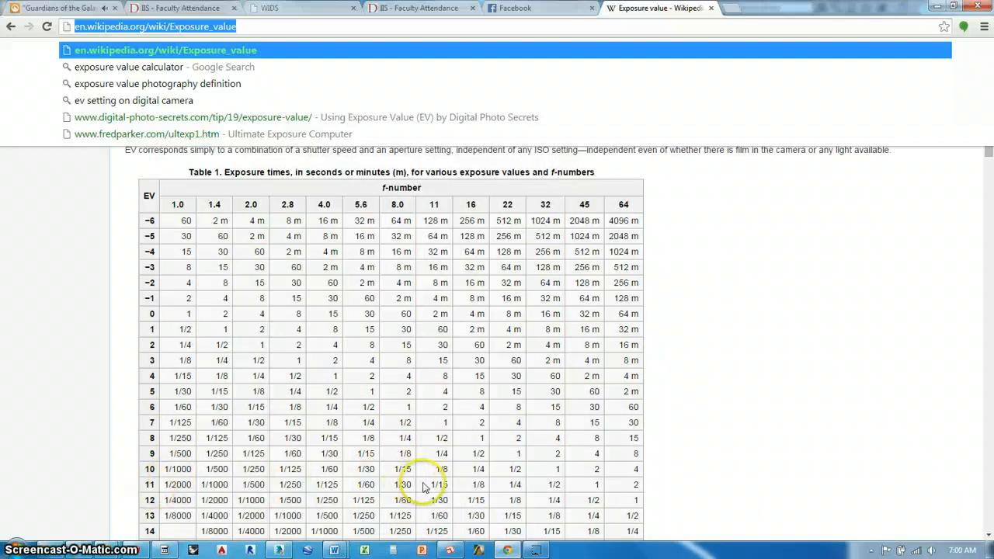
{"action": "scroll", "coordinate": [437, 481], "scroll_direction": "down", "scroll_amount": 1}
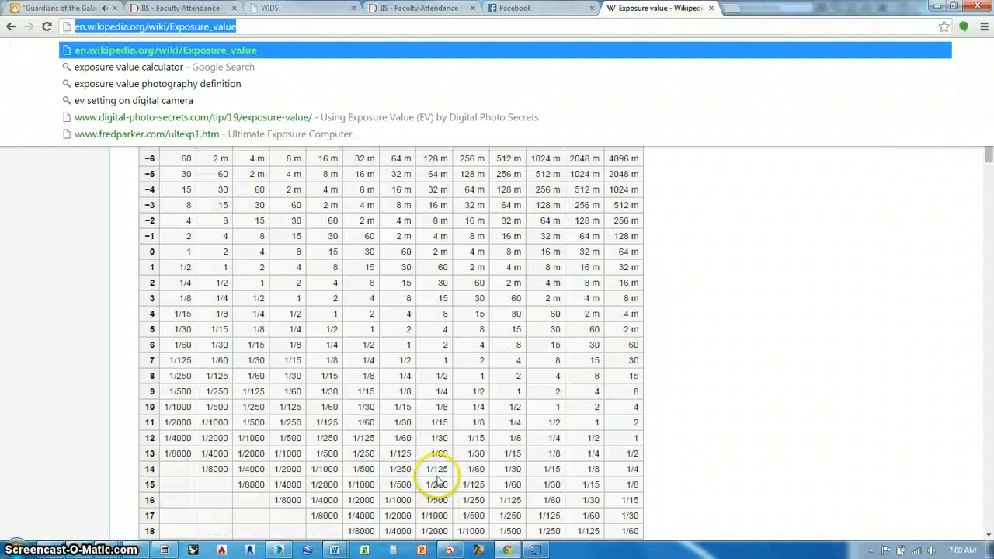
{"action": "scroll", "coordinate": [439, 483], "scroll_direction": "up", "scroll_amount": 1}
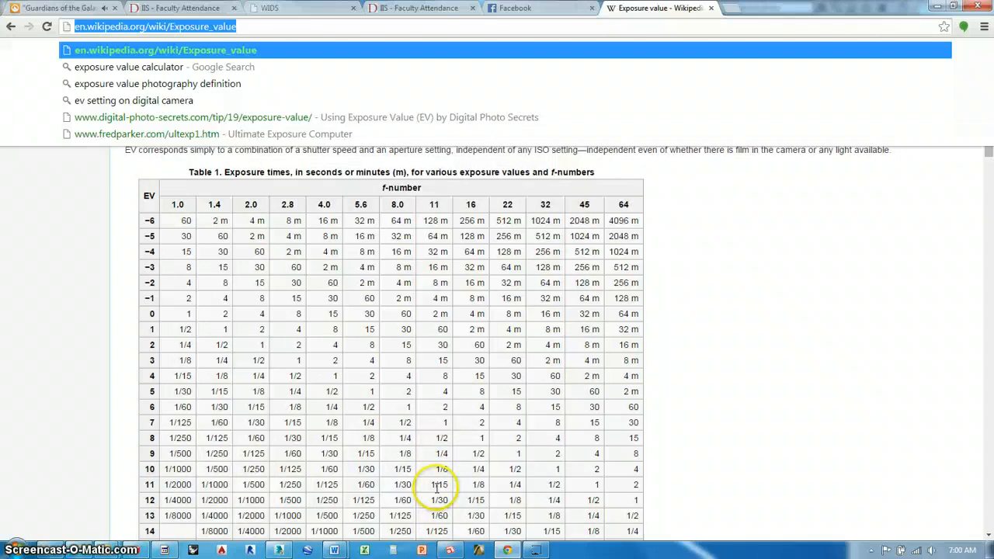
{"action": "scroll", "coordinate": [443, 493], "scroll_direction": "down", "scroll_amount": 1}
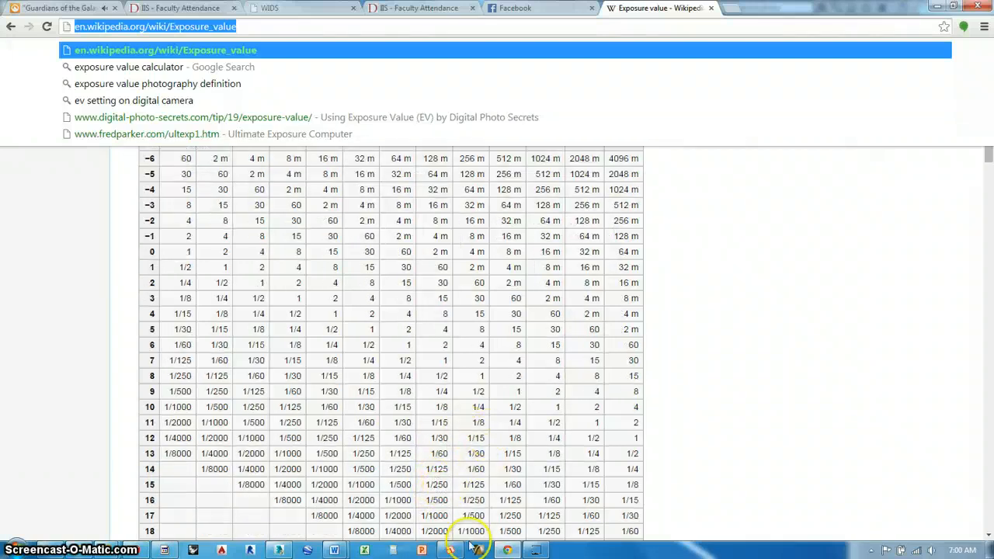
Switch to 3ds Max, set the interior 1 camera's shutter speed to 15, and start a V-Ray test render.
{"action": "left_click", "coordinate": [284, 550]}
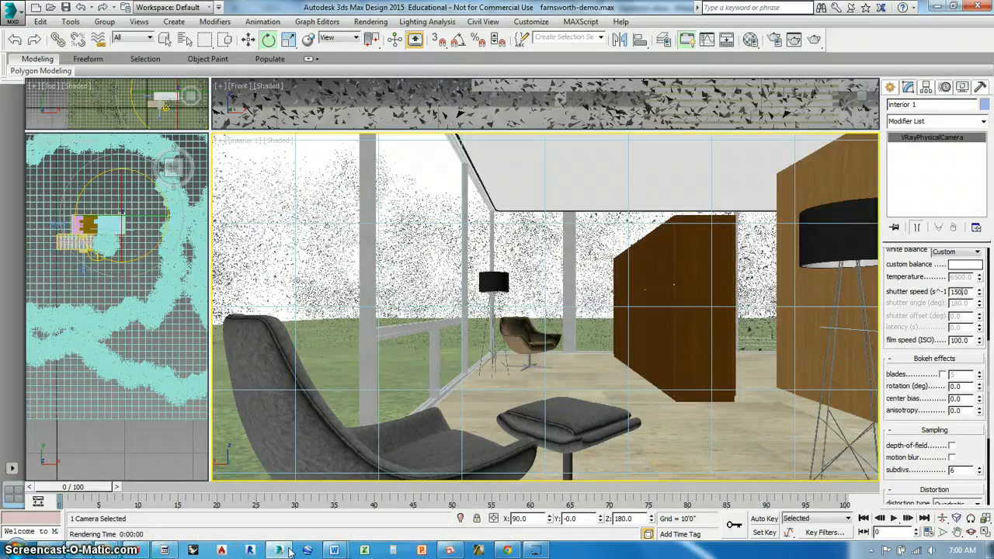
{"action": "key", "text": "F3"}
{"action": "key", "text": "F3"}
{"action": "left_click", "coordinate": [815, 38]}
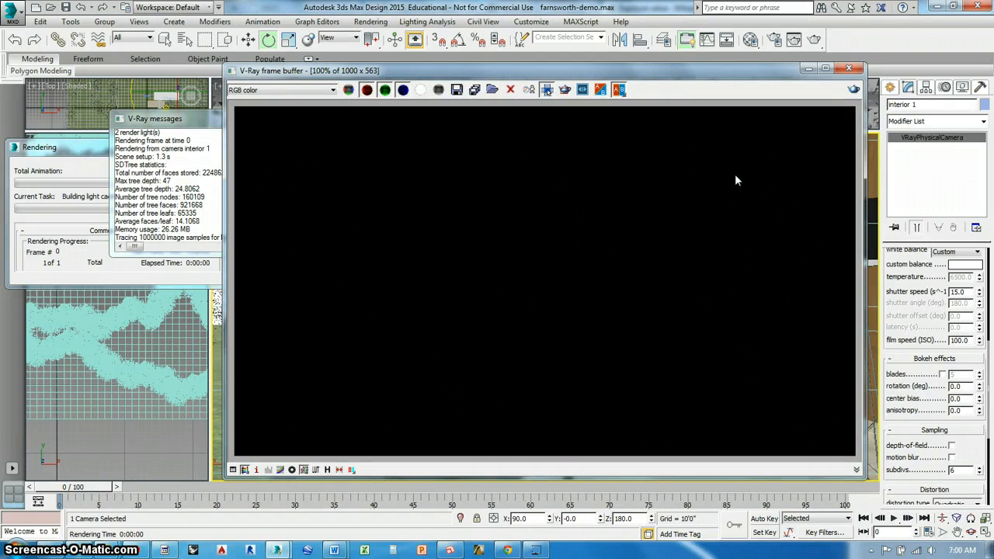
Switch to Chrome and examine the Exposure value tables again, including the outdoor and indoor artificial light entries.
{"action": "left_click", "coordinate": [507, 550]}
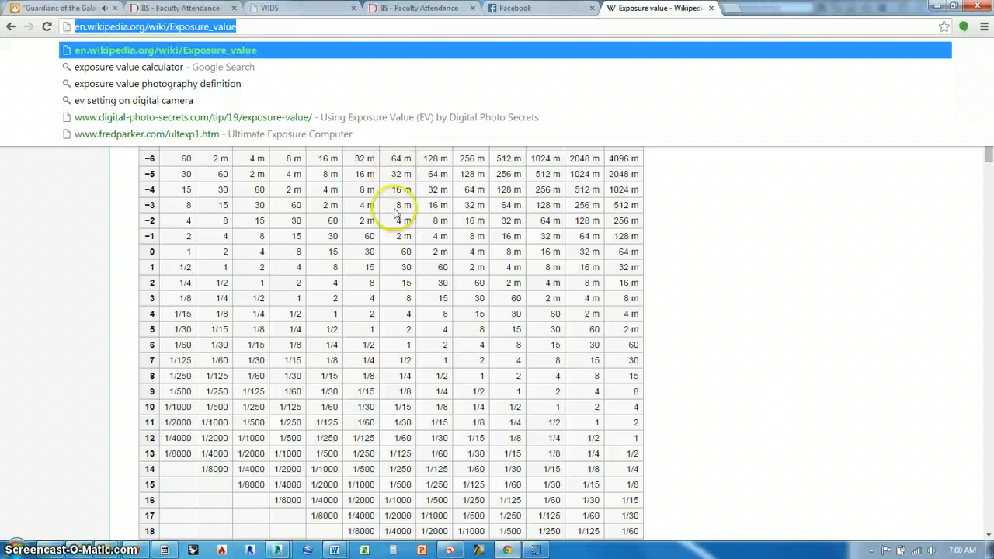
{"action": "scroll", "coordinate": [402, 320], "scroll_direction": "up", "scroll_amount": 2}
{"action": "scroll", "coordinate": [402, 320], "scroll_direction": "down", "scroll_amount": 2}
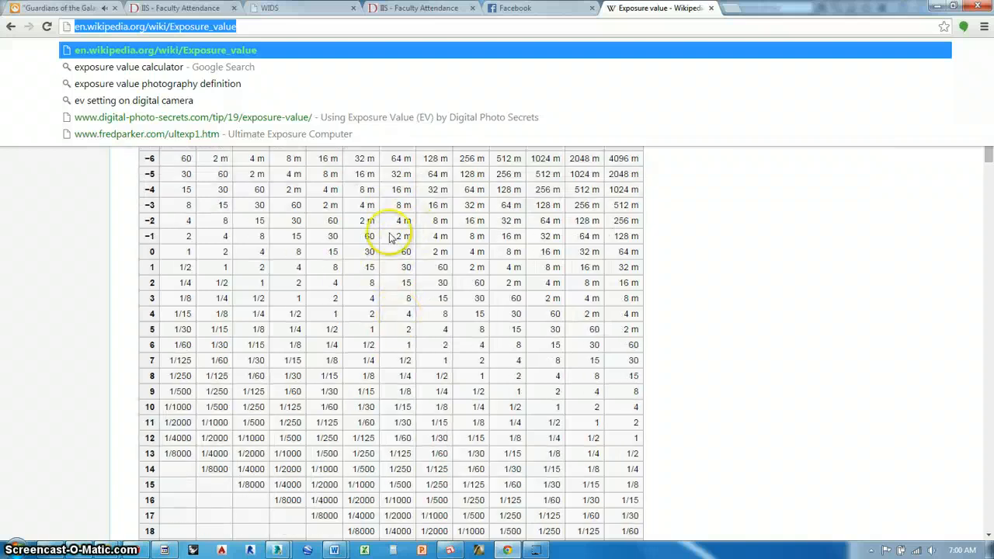
{"action": "left_click", "coordinate": [703, 261]}
{"action": "scroll", "coordinate": [694, 335], "scroll_direction": "down", "scroll_amount": 15}
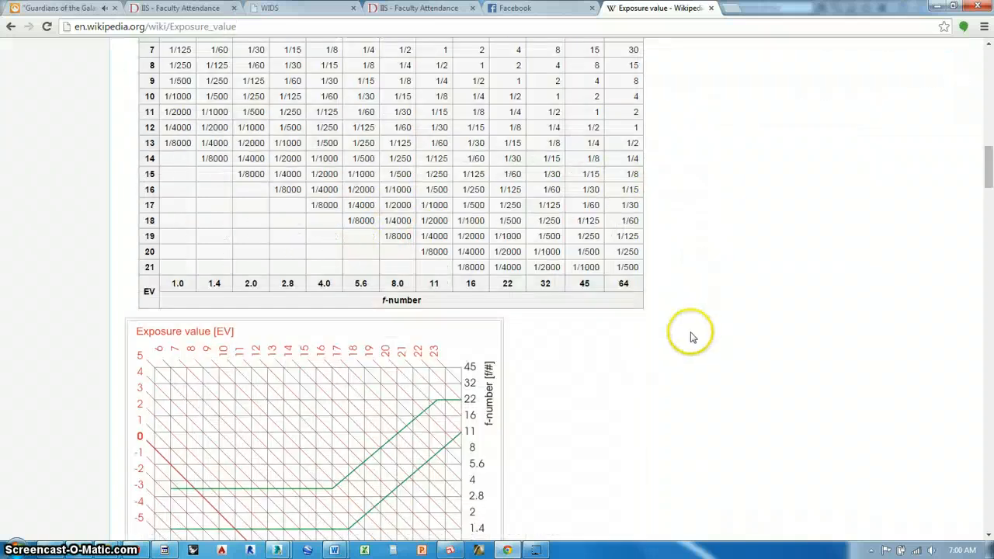
{"action": "scroll", "coordinate": [694, 338], "scroll_direction": "down", "scroll_amount": 6}
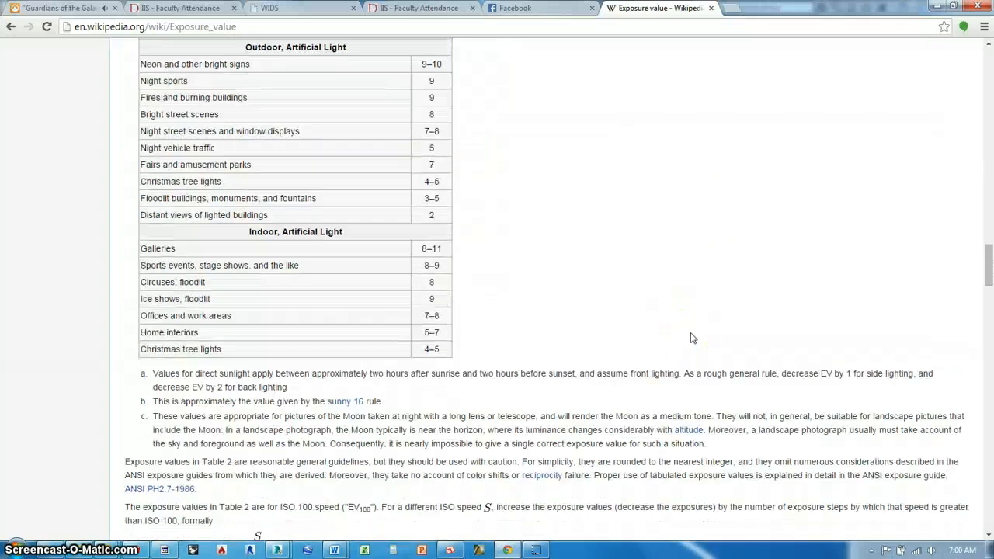
{"action": "scroll", "coordinate": [694, 338], "scroll_direction": "up", "scroll_amount": 6}
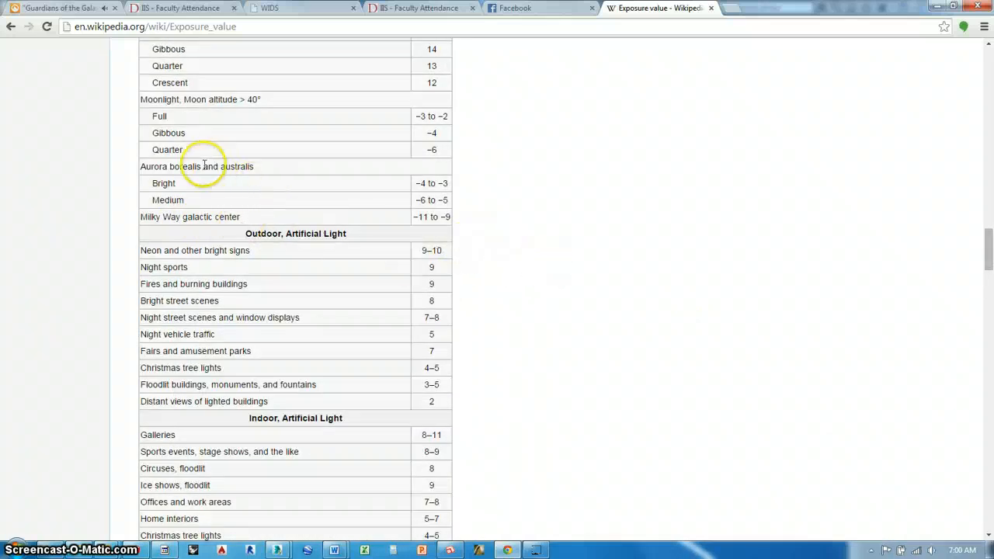
{"action": "scroll", "coordinate": [571, 194], "scroll_direction": "up", "scroll_amount": 3}
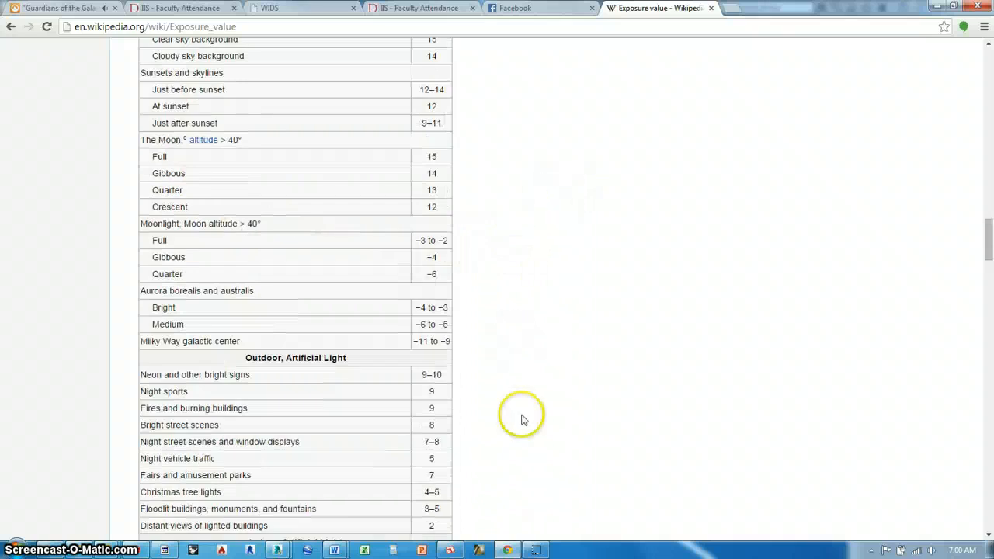
Switch back to the V-Ray frame buffer in 3ds Max, check the brightness of the render in progress, and dismiss it.
{"action": "mouse_move", "coordinate": [478, 552]}
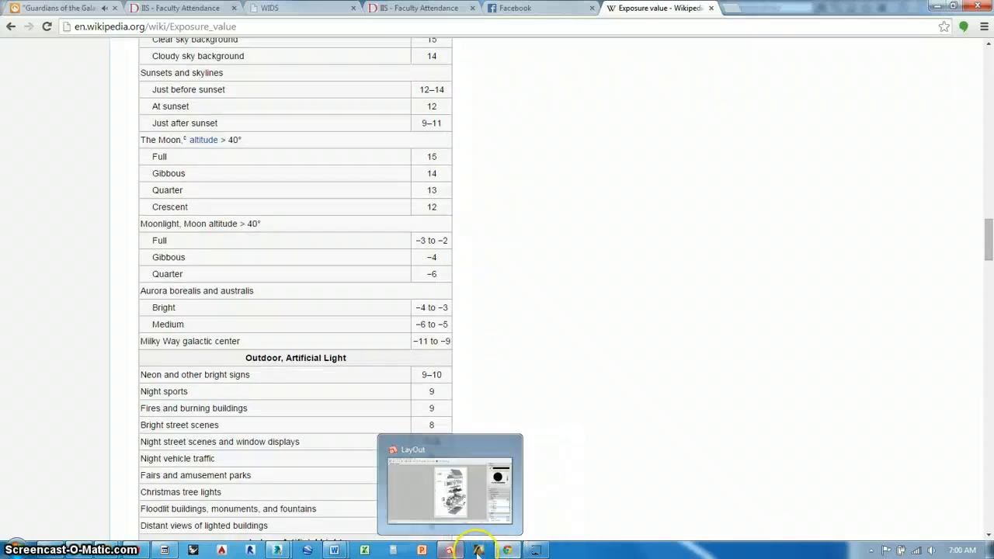
{"action": "mouse_move", "coordinate": [278, 550]}
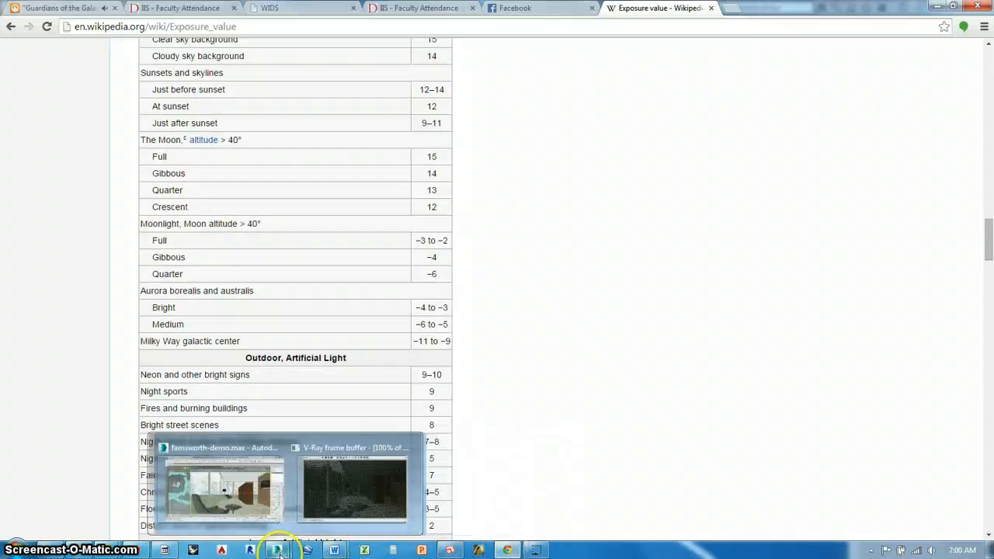
{"action": "left_click", "coordinate": [350, 501]}
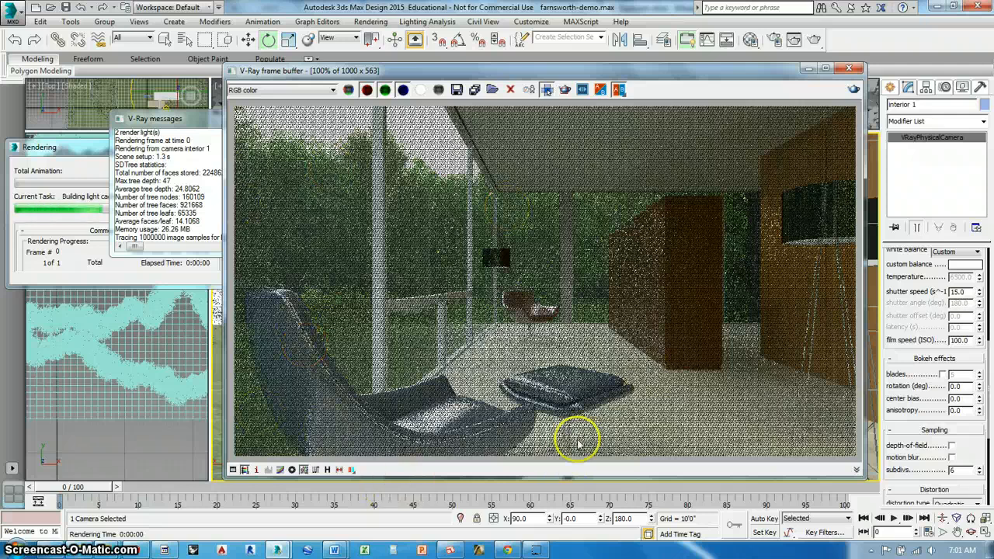
{"action": "left_click", "coordinate": [449, 551]}
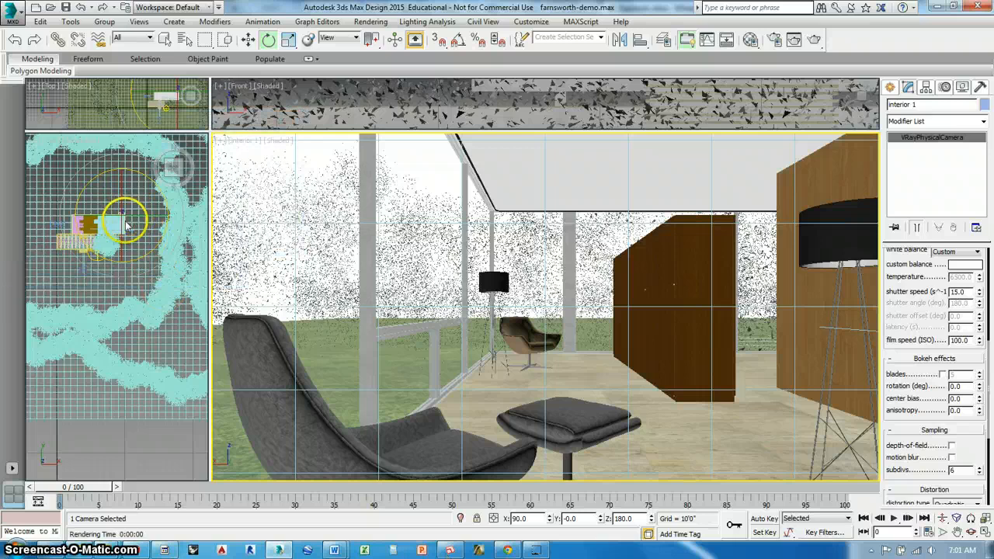
Inspect the interior 1 camera's position relative to the house walls and furniture in the Top view.
{"action": "scroll", "coordinate": [125, 224], "scroll_direction": "up", "scroll_amount": 6}
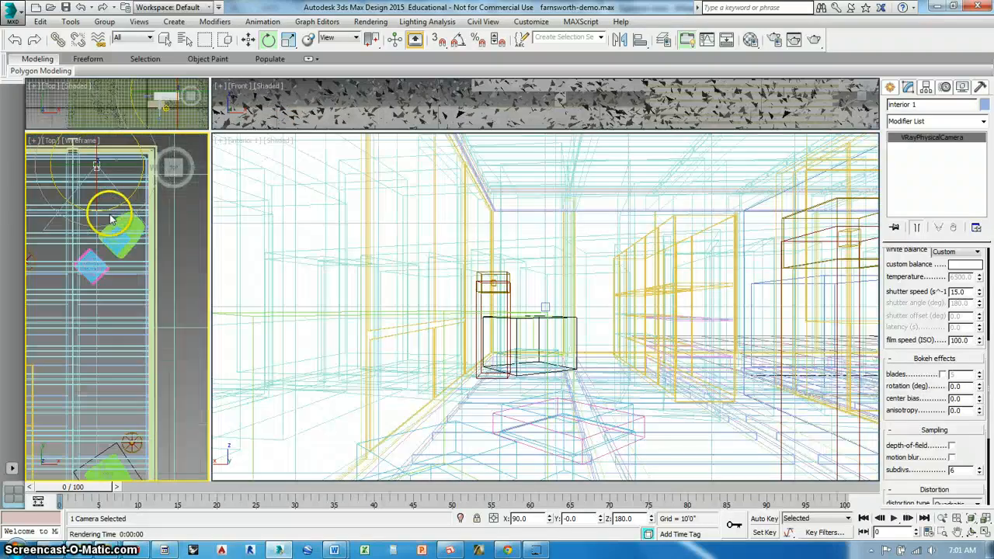
{"action": "scroll", "coordinate": [148, 290], "scroll_direction": "down", "scroll_amount": 2}
{"action": "scroll", "coordinate": [105, 221], "scroll_direction": "up", "scroll_amount": 3}
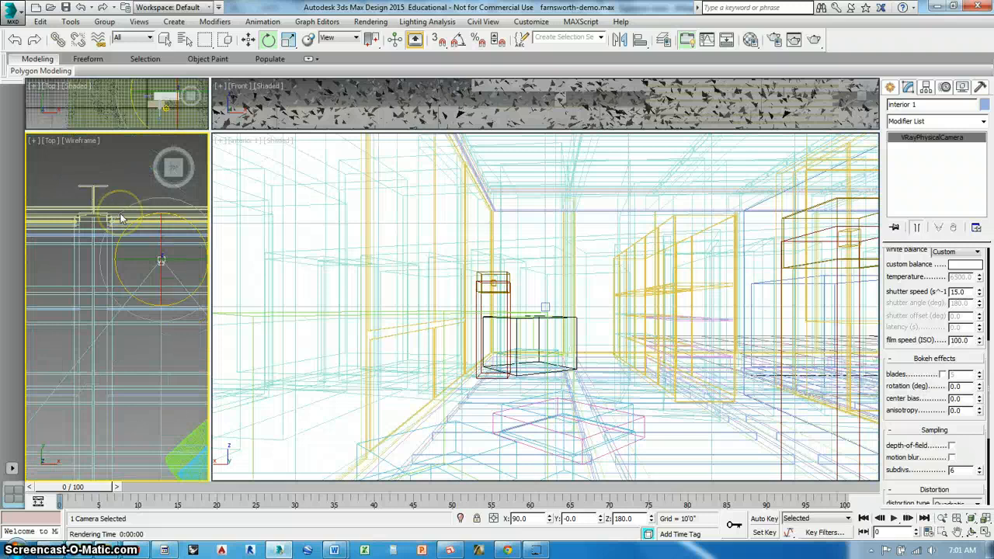
{"action": "scroll", "coordinate": [138, 277], "scroll_direction": "up", "scroll_amount": 2}
{"action": "scroll", "coordinate": [141, 271], "scroll_direction": "down", "scroll_amount": 8}
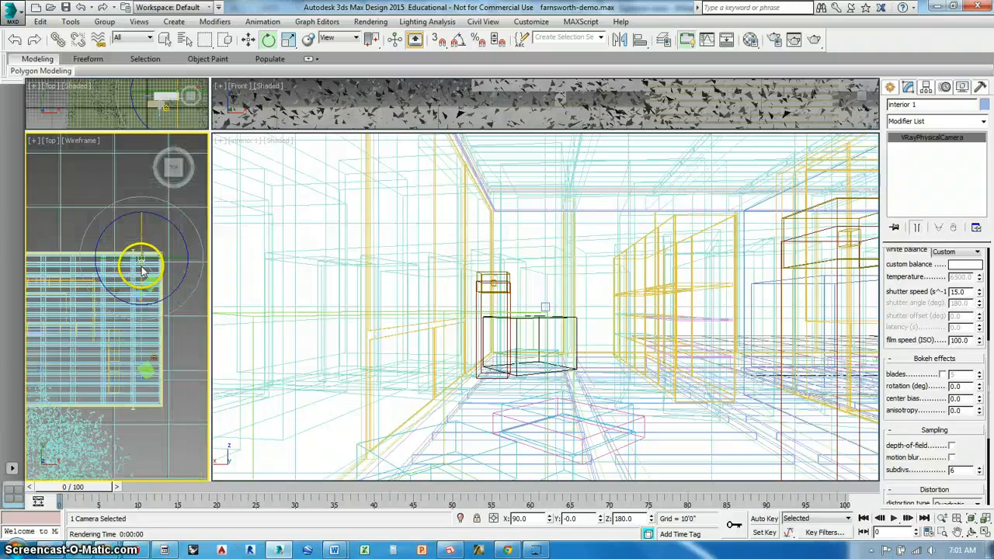
{"action": "scroll", "coordinate": [142, 269], "scroll_direction": "down", "scroll_amount": 2}
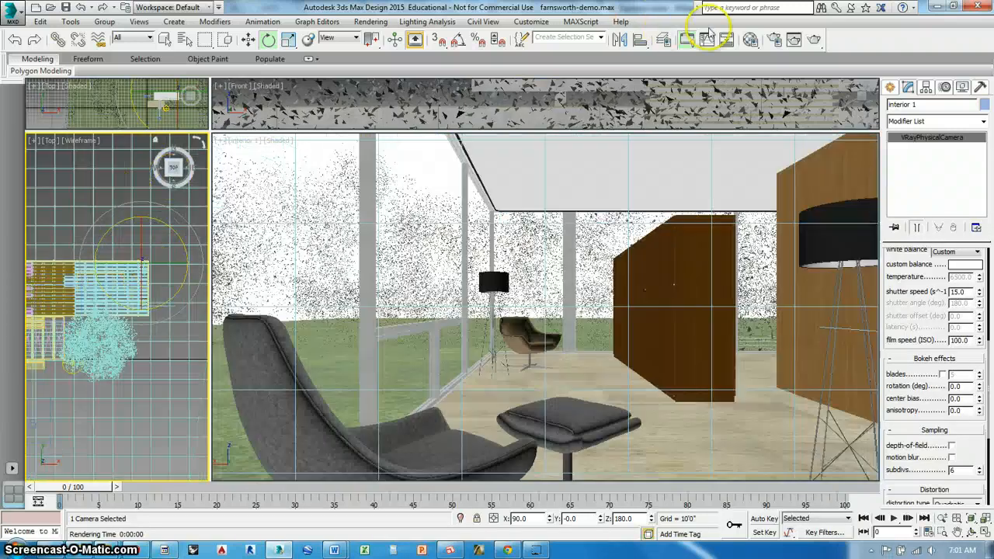
Open the vray glass material's basic parameters in the Material Editor and show its sample in an enlarged preview.
{"action": "left_click", "coordinate": [750, 40]}
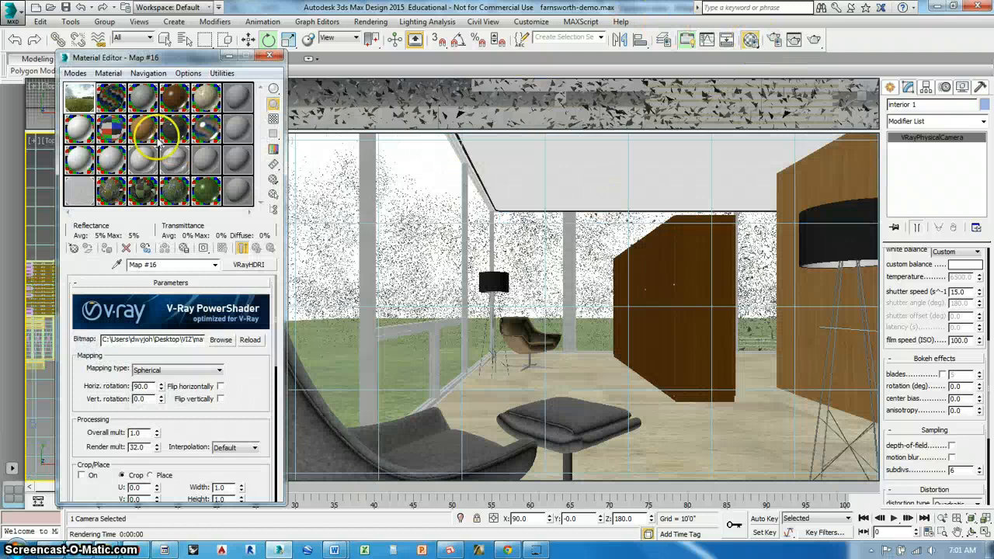
{"action": "left_click", "coordinate": [111, 132]}
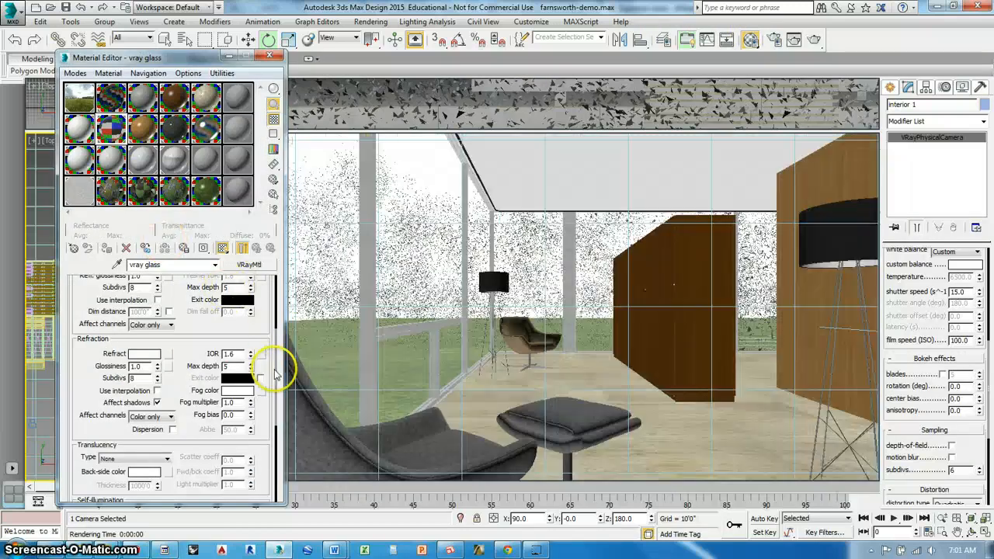
{"action": "double_click", "coordinate": [111, 133]}
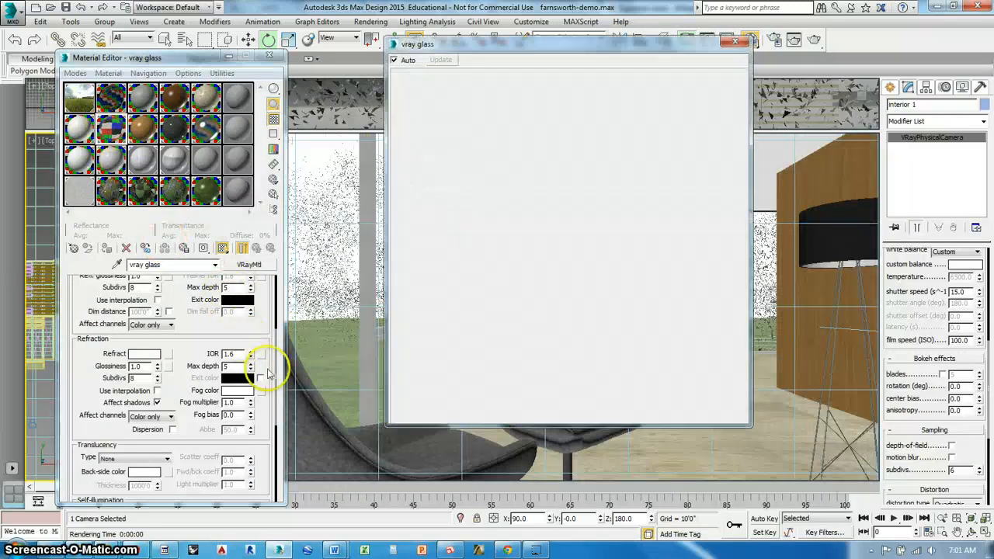
{"action": "scroll", "coordinate": [278, 344], "scroll_direction": "up", "scroll_amount": 10}
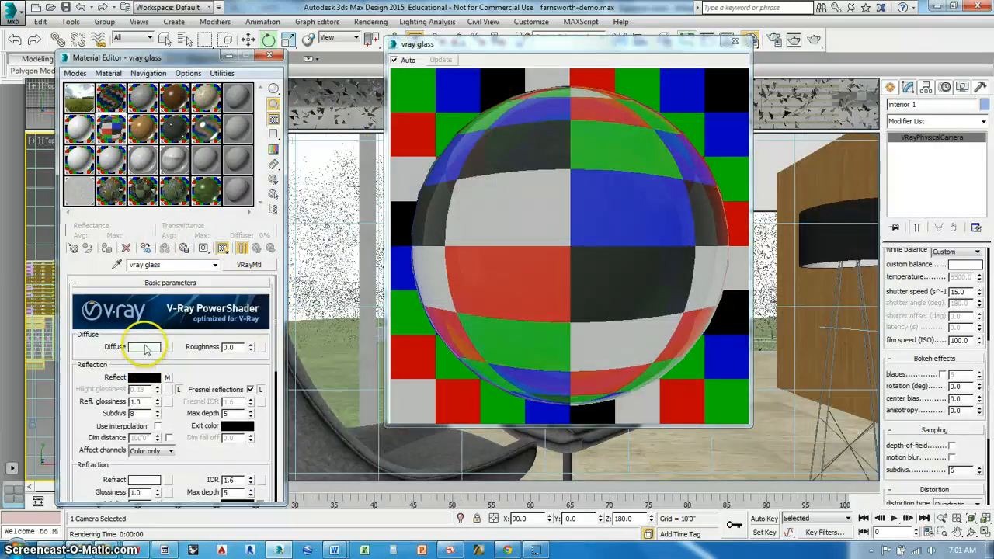
Change the vray glass diffuse color to a very dark green with RGB 0, 20, 8 and start a new V-Ray test render.
{"action": "left_click", "coordinate": [148, 347]}
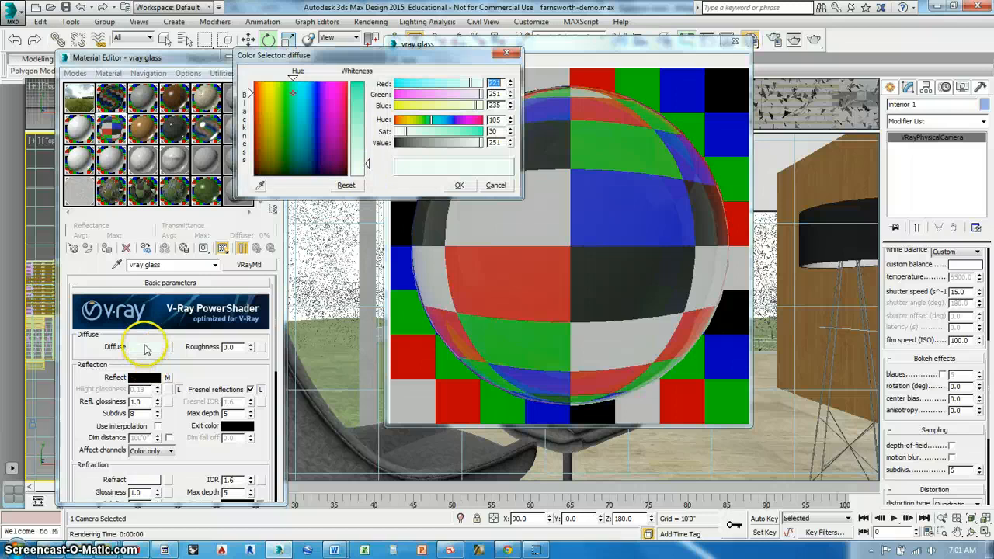
{"action": "left_click", "coordinate": [293, 168]}
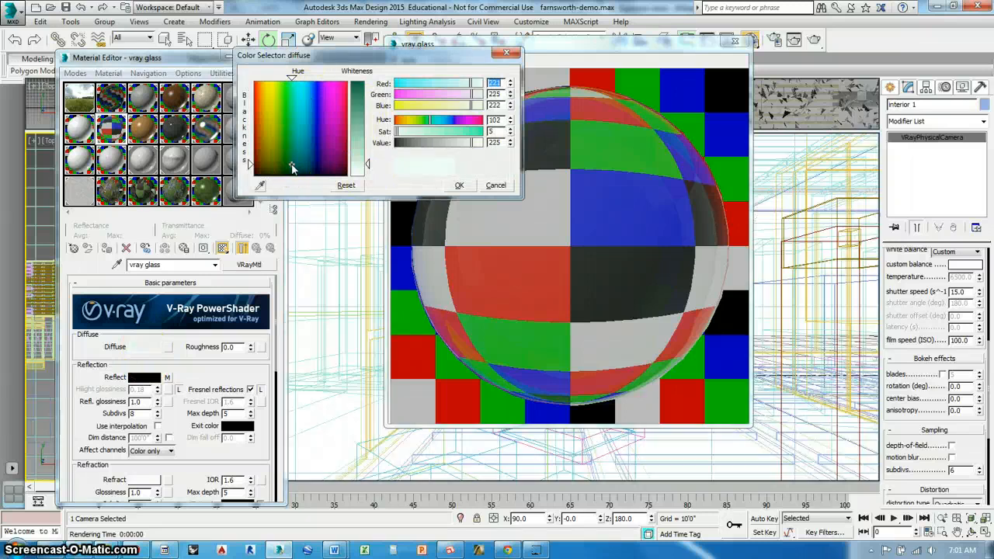
{"action": "left_click", "coordinate": [359, 87]}
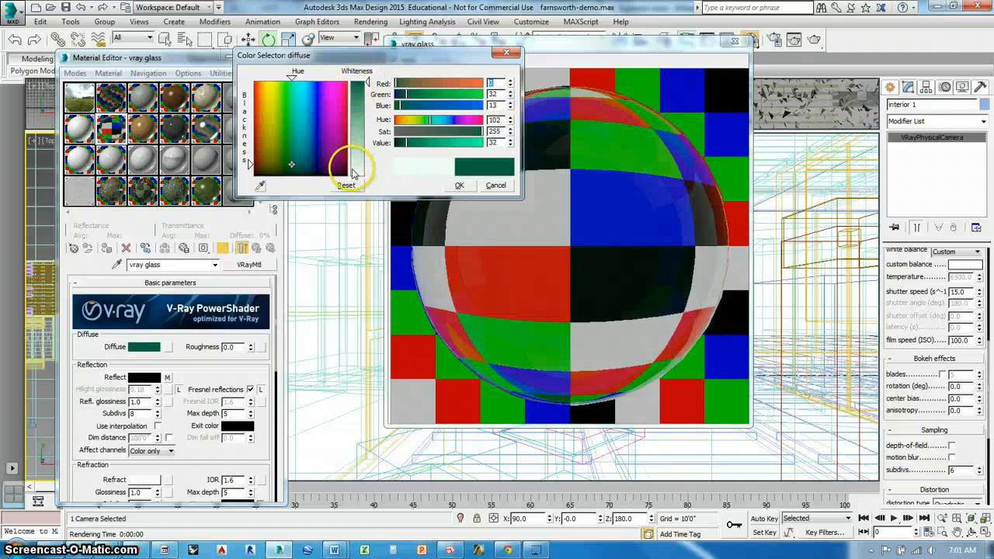
{"action": "left_click", "coordinate": [292, 169]}
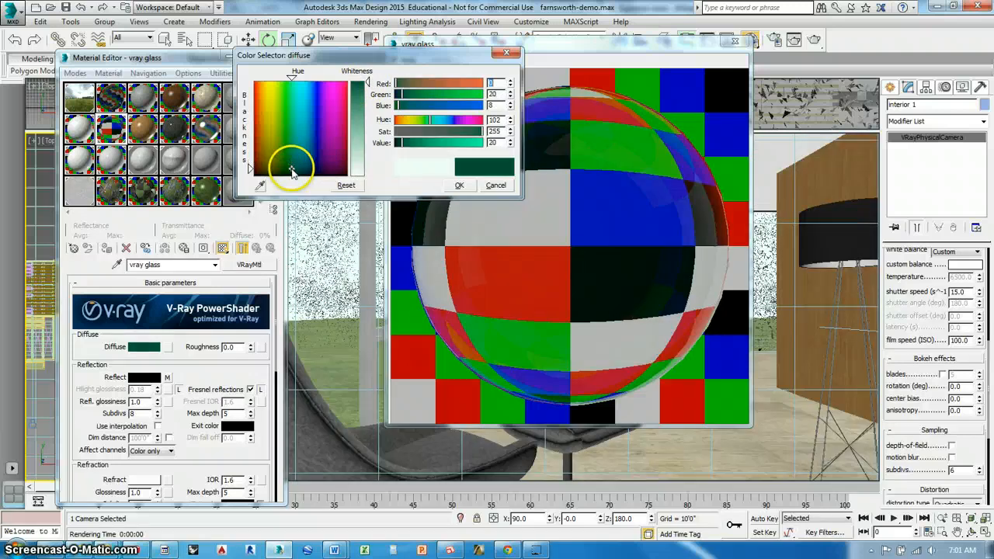
{"action": "left_click", "coordinate": [816, 40]}
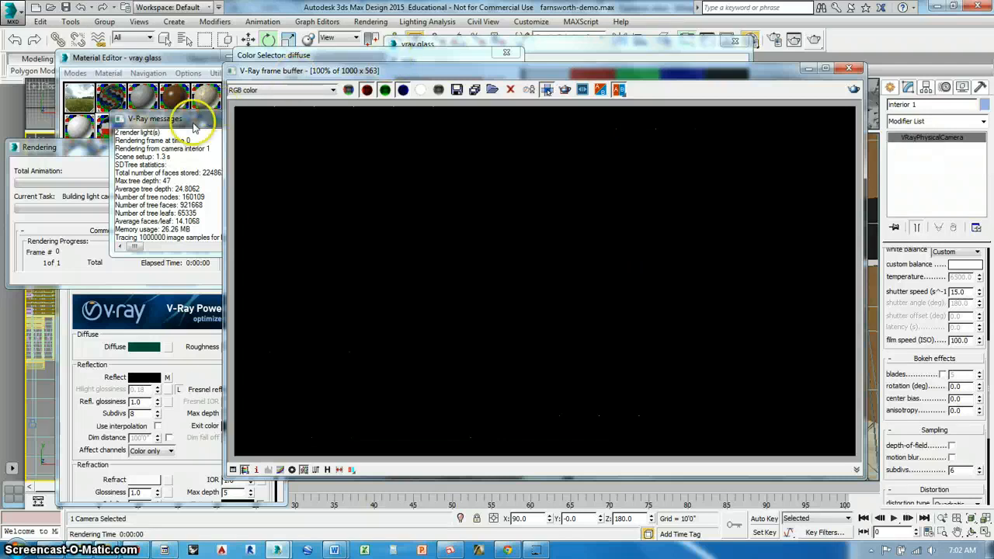
Stop the test render and discard the dark green glass diffuse color, closing the sample preview and Material Editor.
{"action": "left_click", "coordinate": [194, 118]}
{"action": "left_click", "coordinate": [286, 117]}
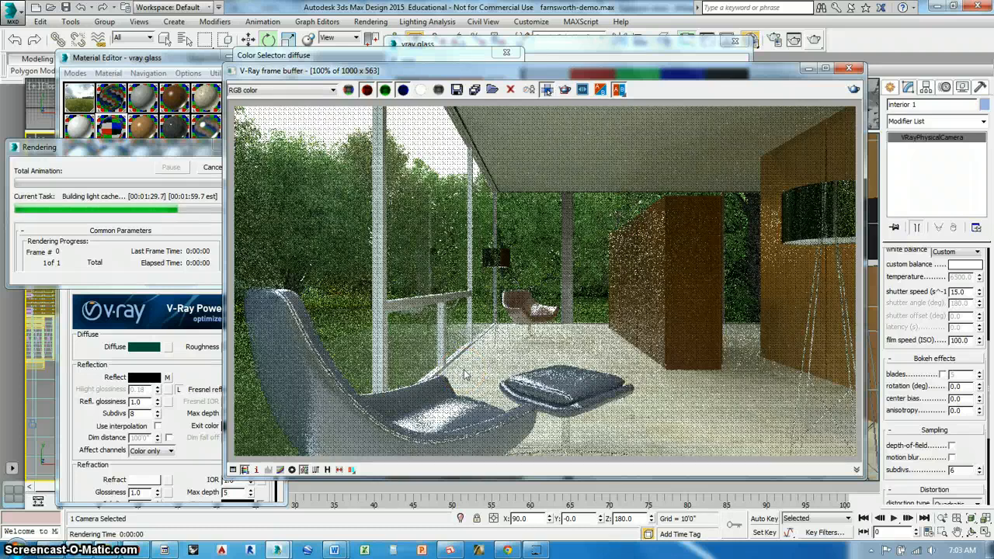
{"action": "left_click", "coordinate": [212, 169]}
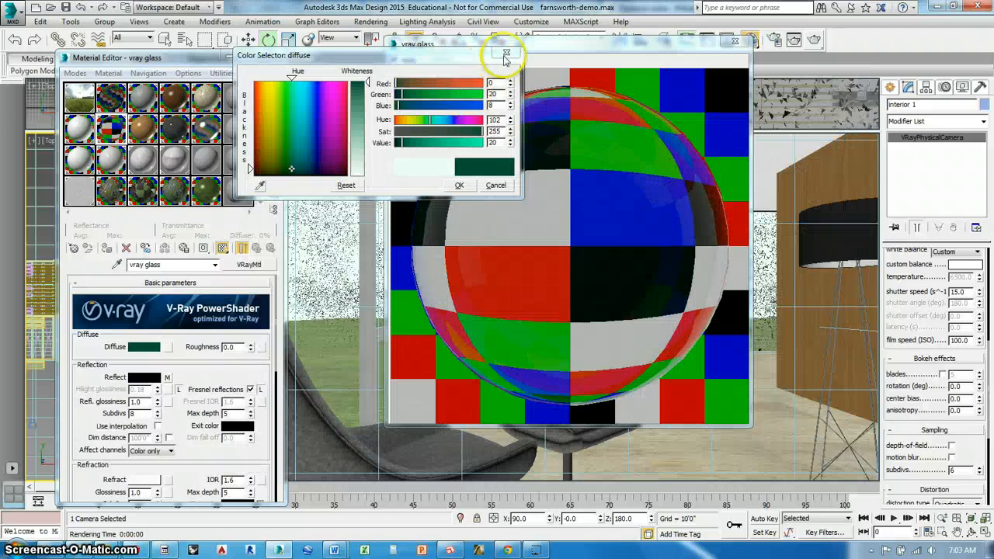
{"action": "left_click", "coordinate": [507, 54]}
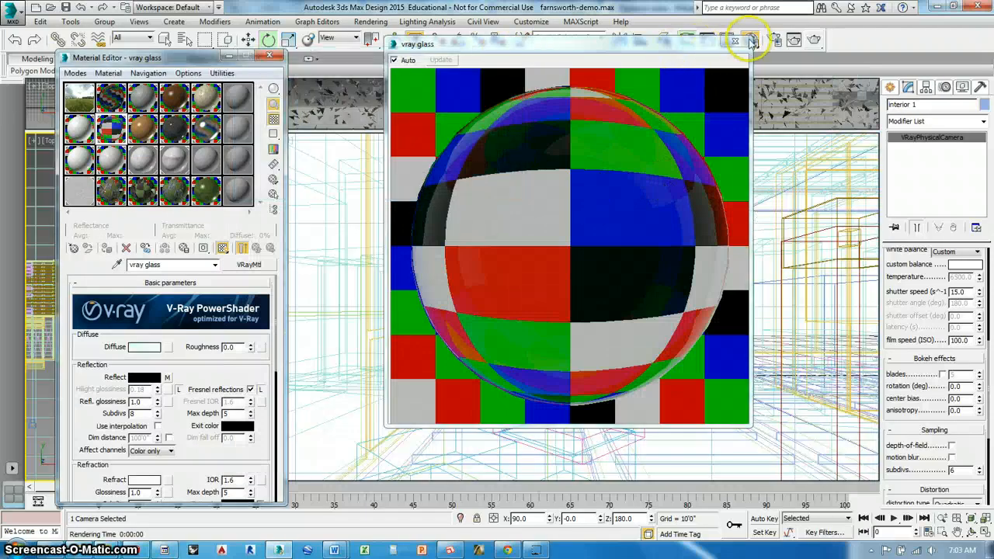
{"action": "left_click", "coordinate": [736, 41]}
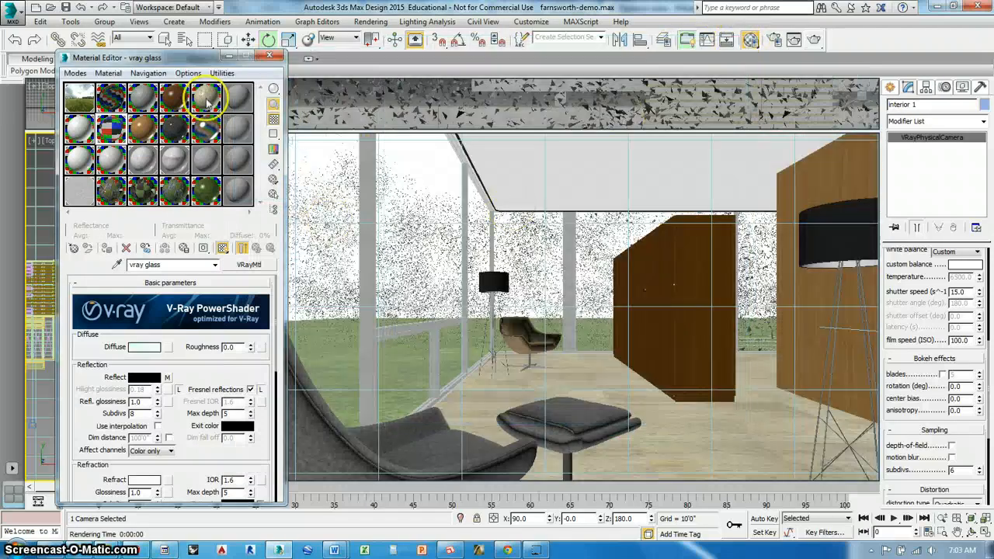
{"action": "left_click", "coordinate": [268, 59]}
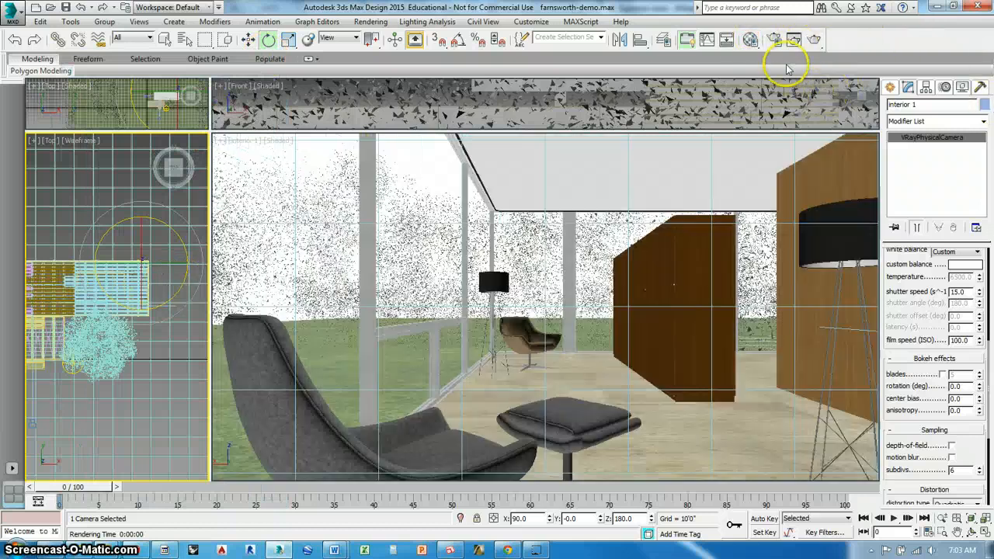
Load the VizPeople_non_commercial_hdr_v1_05 image into the VRayHDRI map Map #16 in the Material Editor.
{"action": "left_click", "coordinate": [750, 39]}
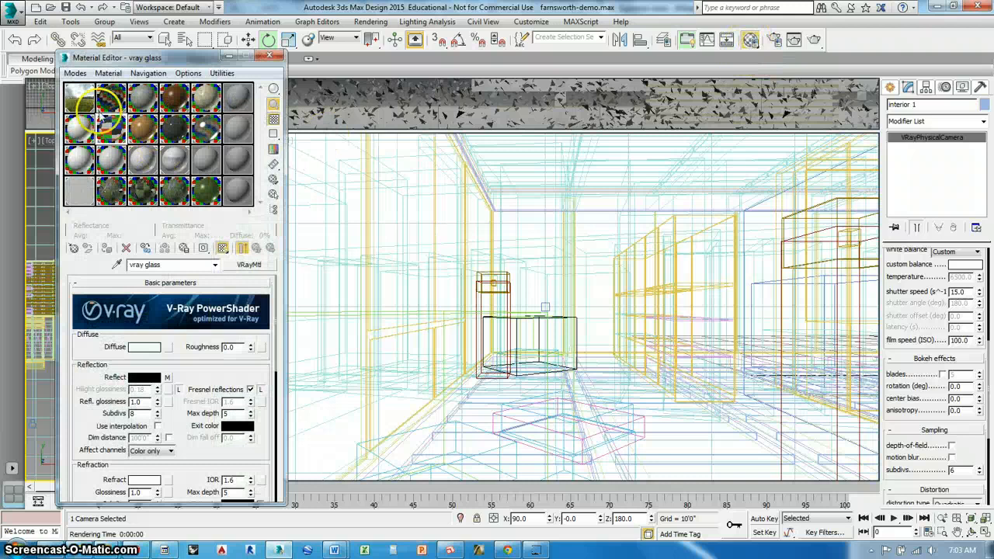
{"action": "left_click", "coordinate": [163, 154]}
{"action": "left_click", "coordinate": [221, 339]}
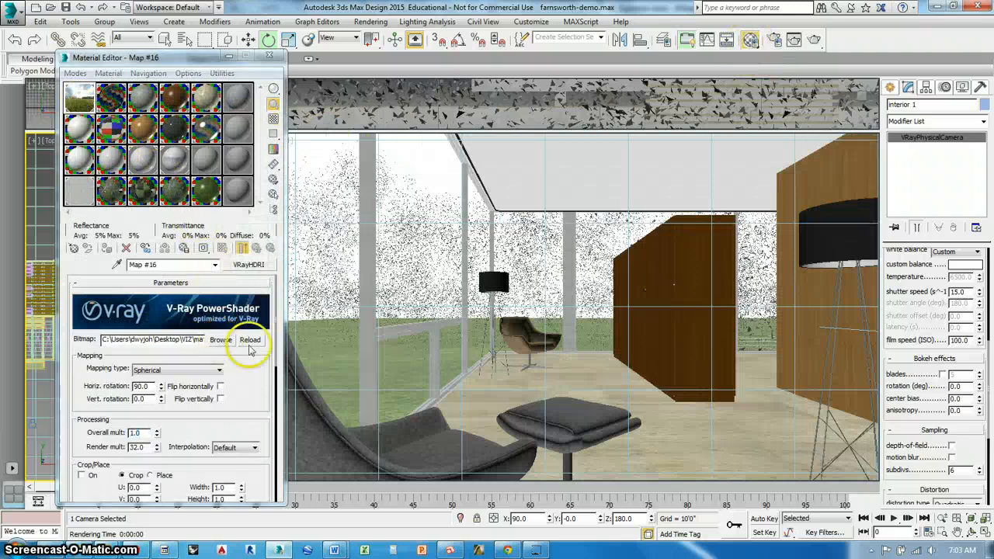
{"action": "left_click", "coordinate": [476, 192]}
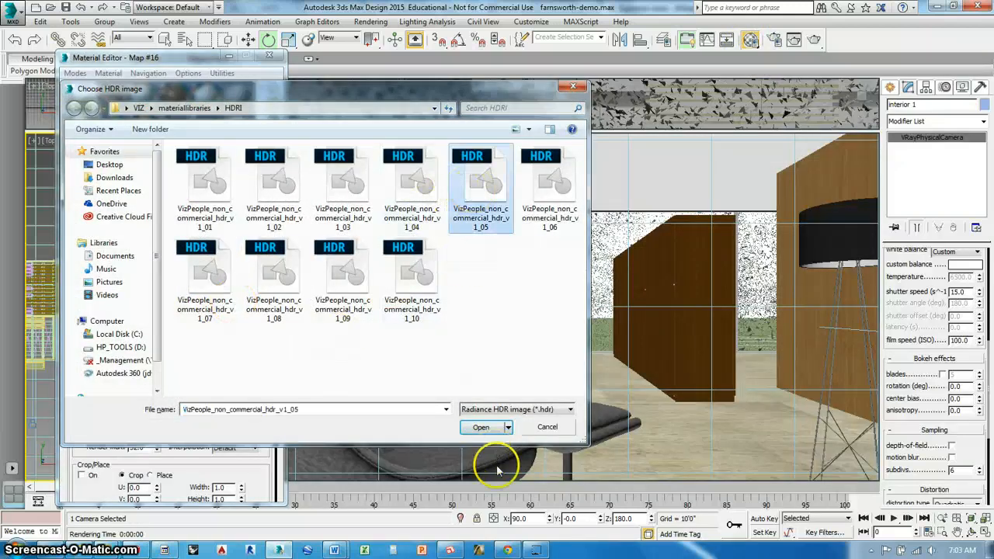
{"action": "left_click", "coordinate": [481, 427]}
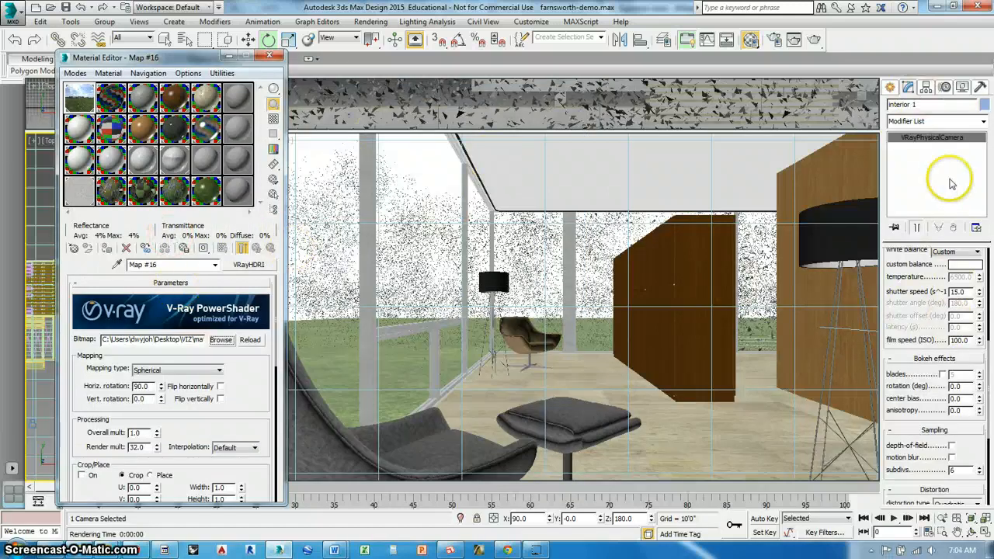
Set the interior 1 camera's shutter speed to 30, run a V-Ray test render to check the brightness, and stop it.
{"action": "left_click", "coordinate": [957, 293]}
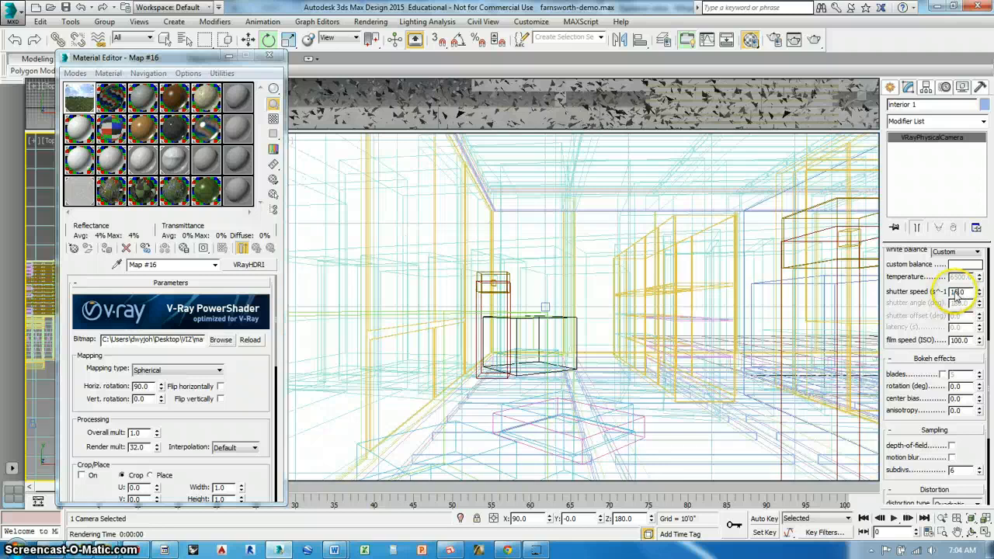
{"action": "type", "text": "160"}
{"action": "key", "text": "Return"}
{"action": "type", "text": "30"}
{"action": "key", "text": "Return"}
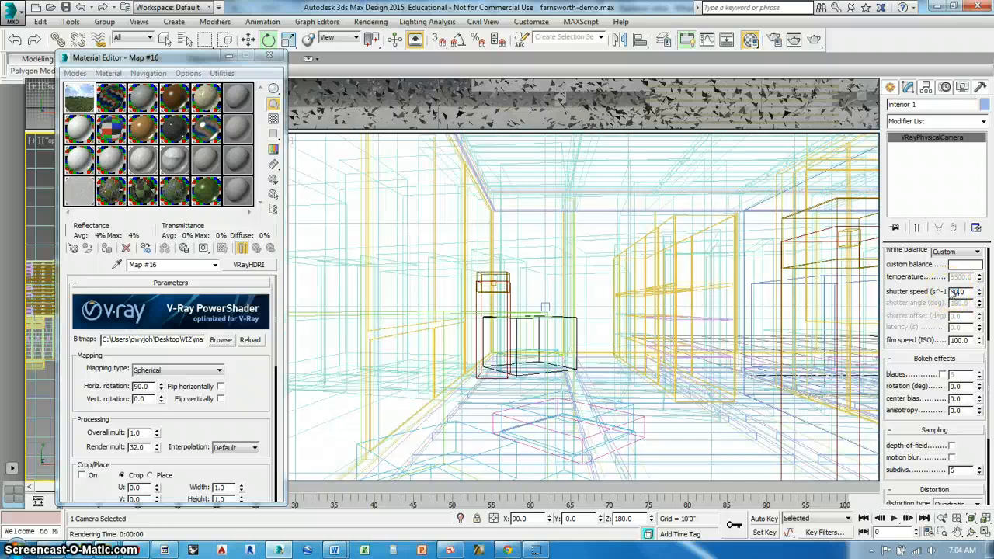
{"action": "left_click", "coordinate": [822, 41]}
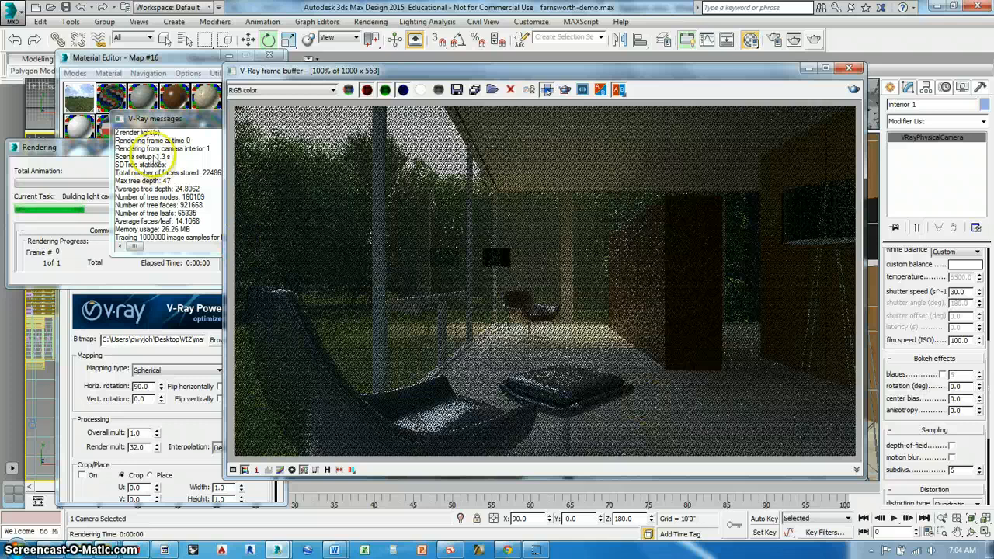
{"action": "left_click", "coordinate": [167, 118]}
{"action": "left_click", "coordinate": [286, 116]}
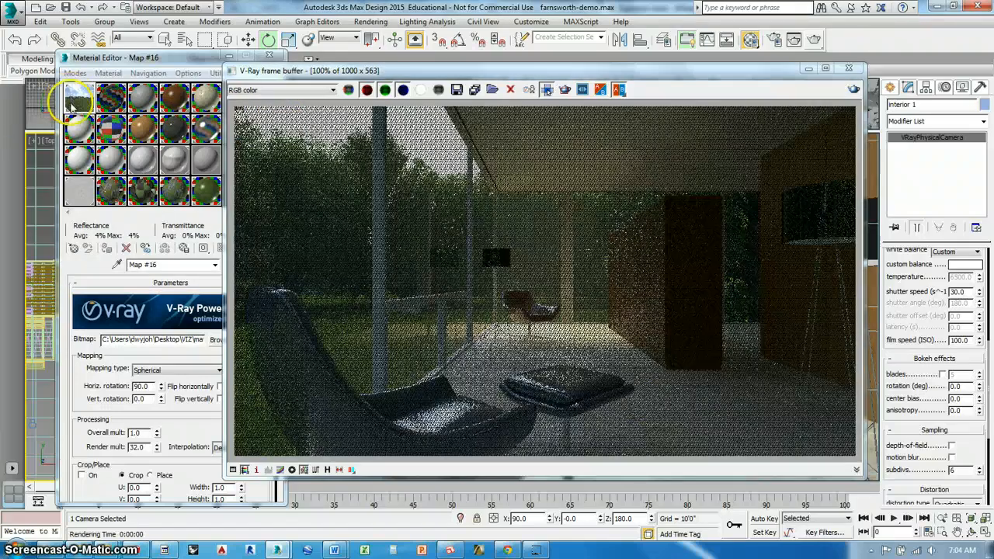
Reload the VizPeople_non_commercial_hdr_v1_05 image in the VRayHDRI map.
{"action": "left_click", "coordinate": [72, 102]}
{"action": "left_click", "coordinate": [221, 341]}
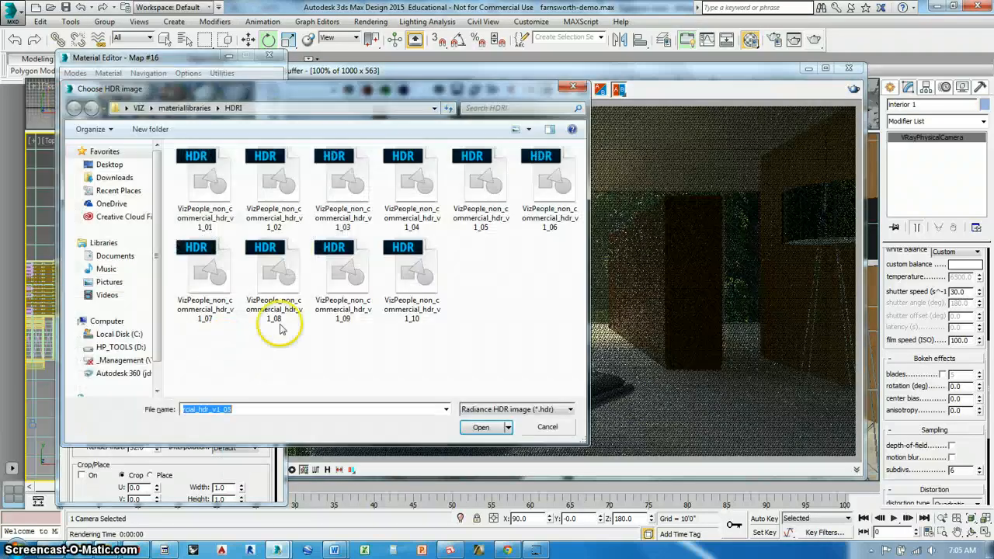
{"action": "left_click", "coordinate": [352, 199]}
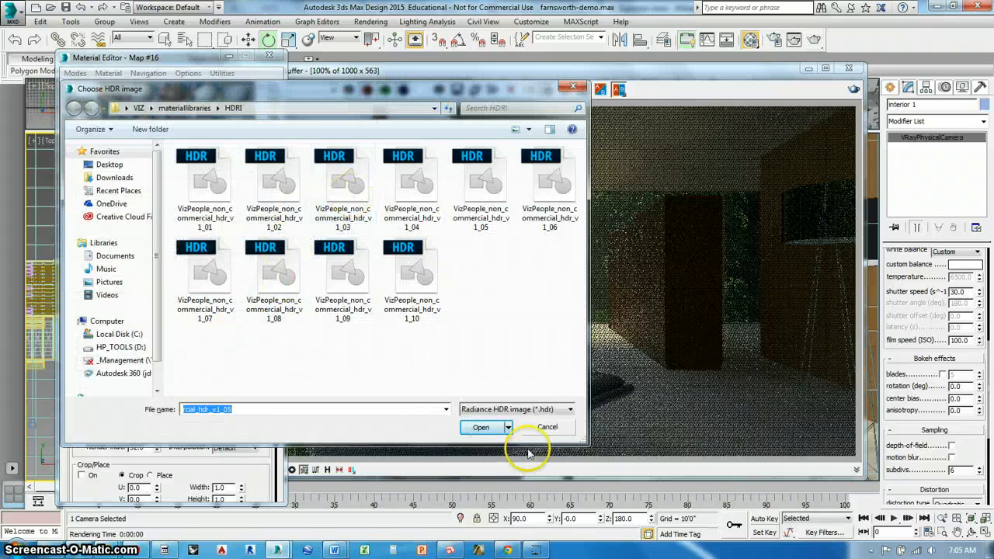
{"action": "left_click", "coordinate": [489, 427]}
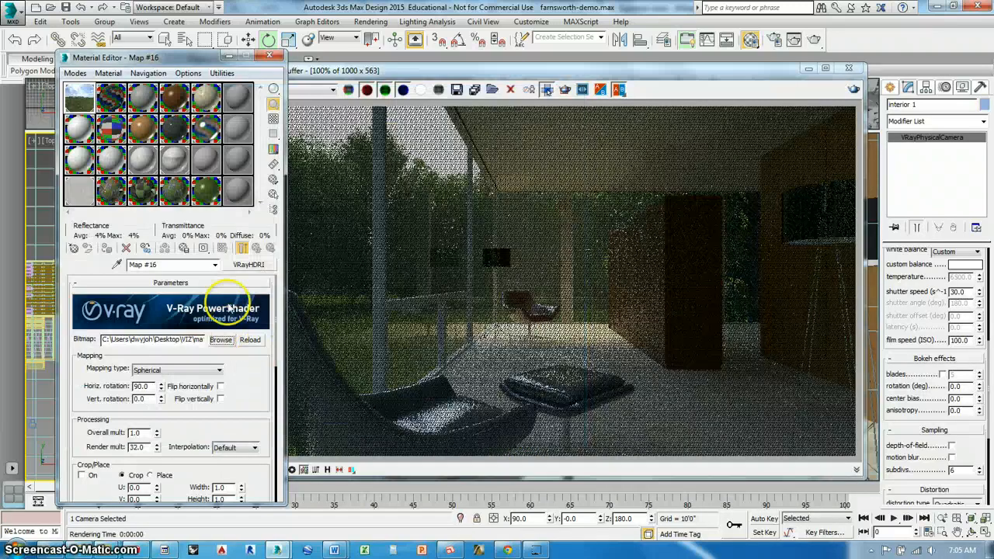
Set the HDRI map's horizontal rotation to 0, then run a V-Ray test render and cancel it.
{"action": "double_click", "coordinate": [139, 386]}
{"action": "type", "text": "0"}
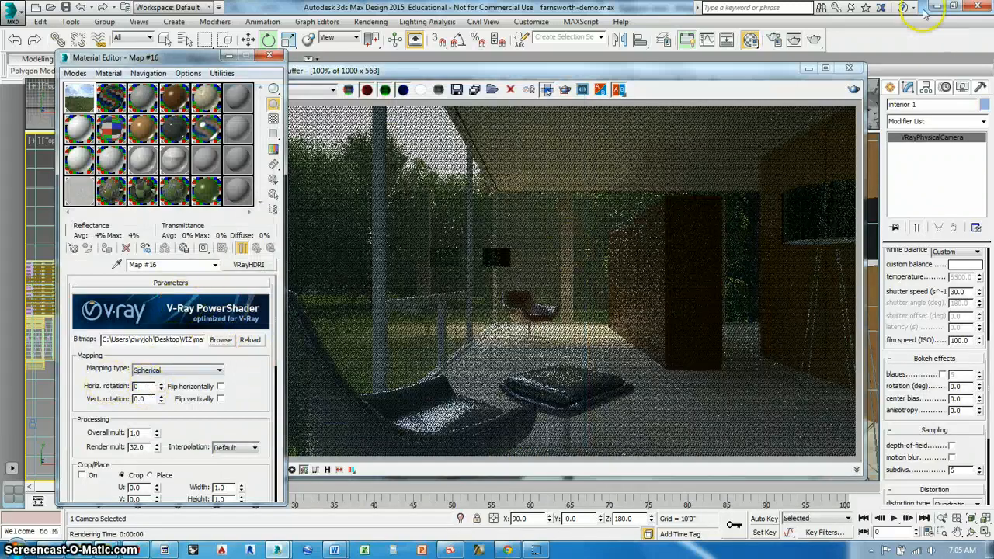
{"action": "left_click", "coordinate": [814, 40]}
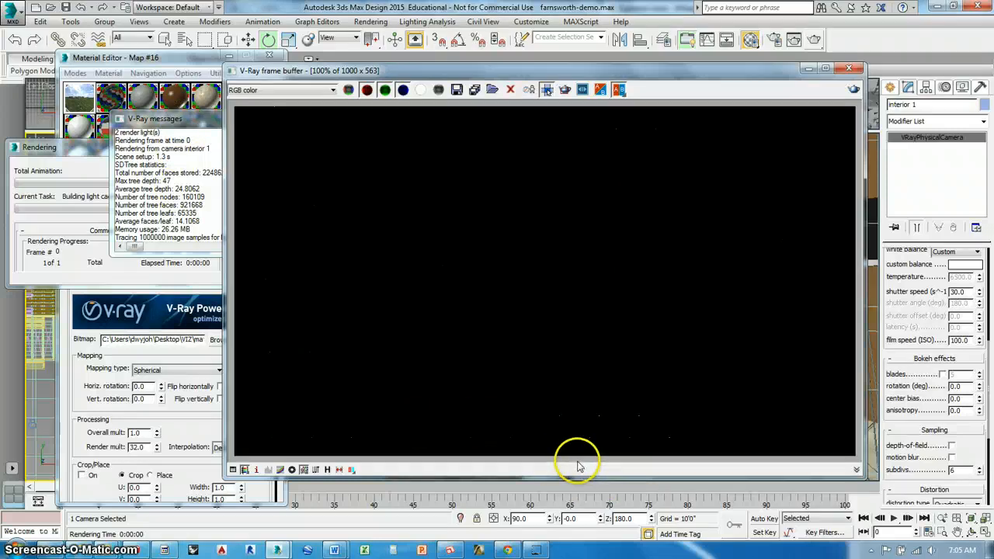
{"action": "left_click", "coordinate": [95, 152]}
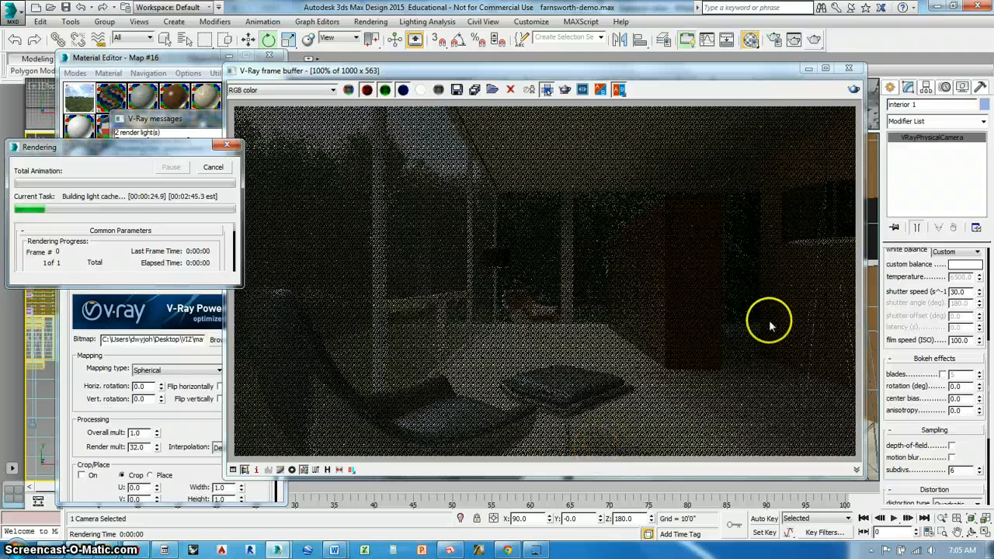
{"action": "left_click", "coordinate": [849, 69]}
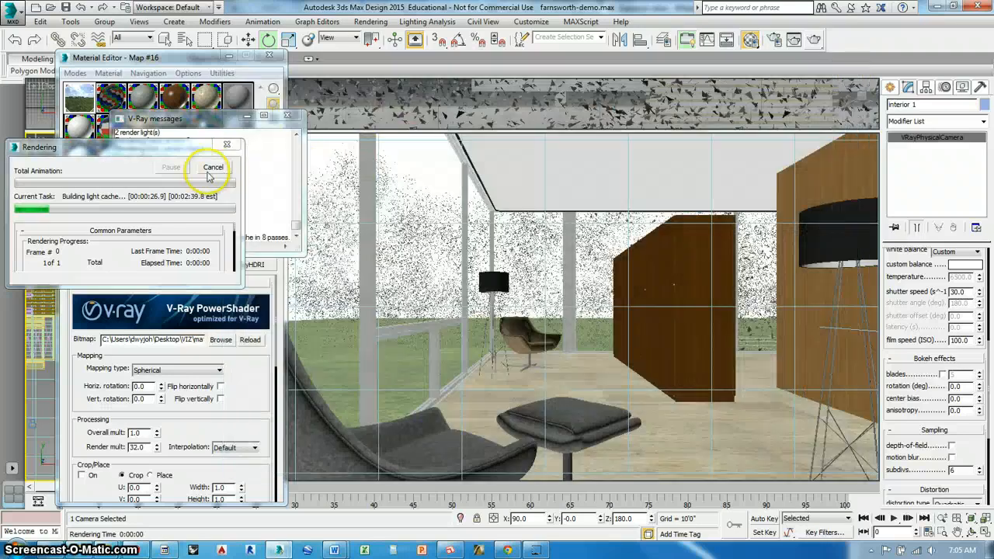
{"action": "left_click", "coordinate": [213, 167]}
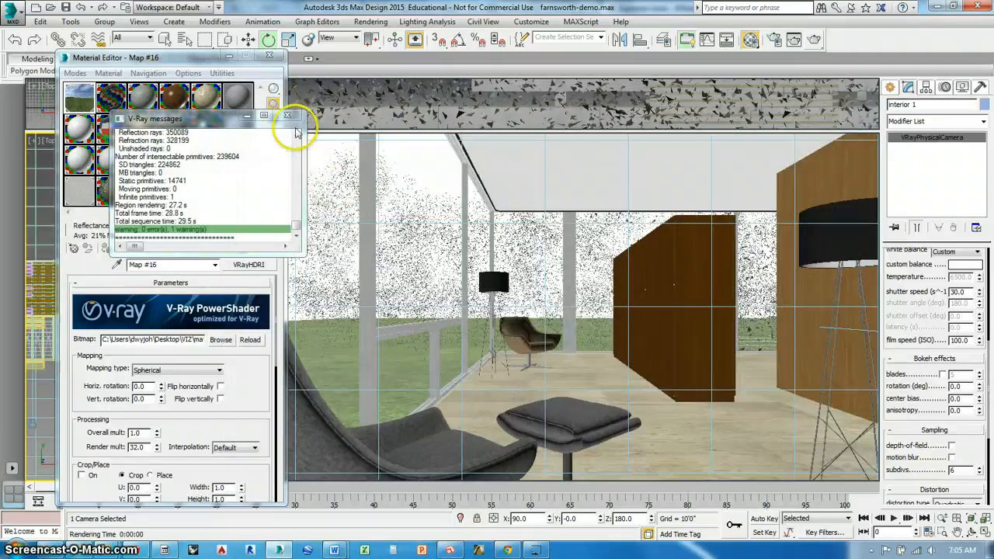
{"action": "left_click", "coordinate": [288, 116]}
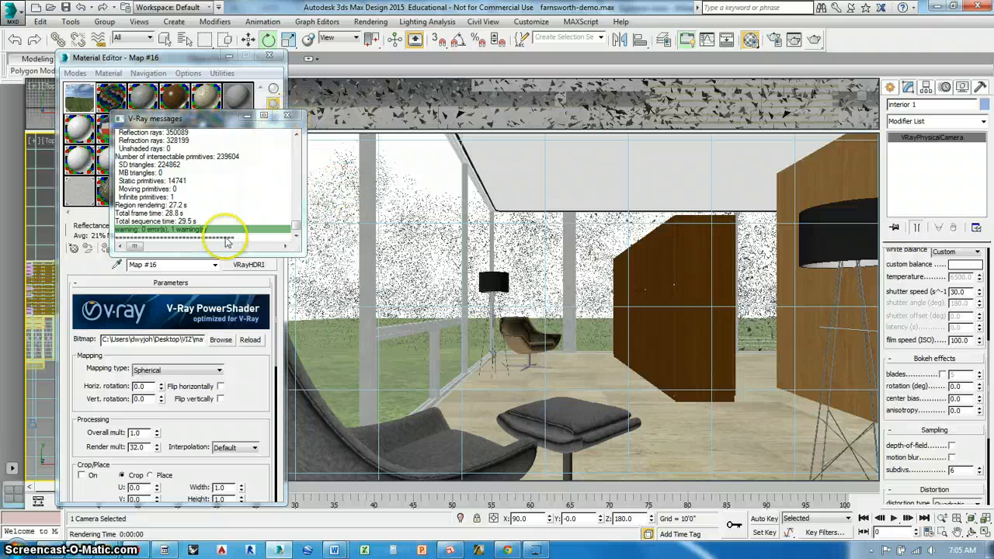
Replace the HDRI map's bitmap with VizPeople_non_commercial_hdr_v1_03 and close the Material Editor.
{"action": "left_click", "coordinate": [221, 342]}
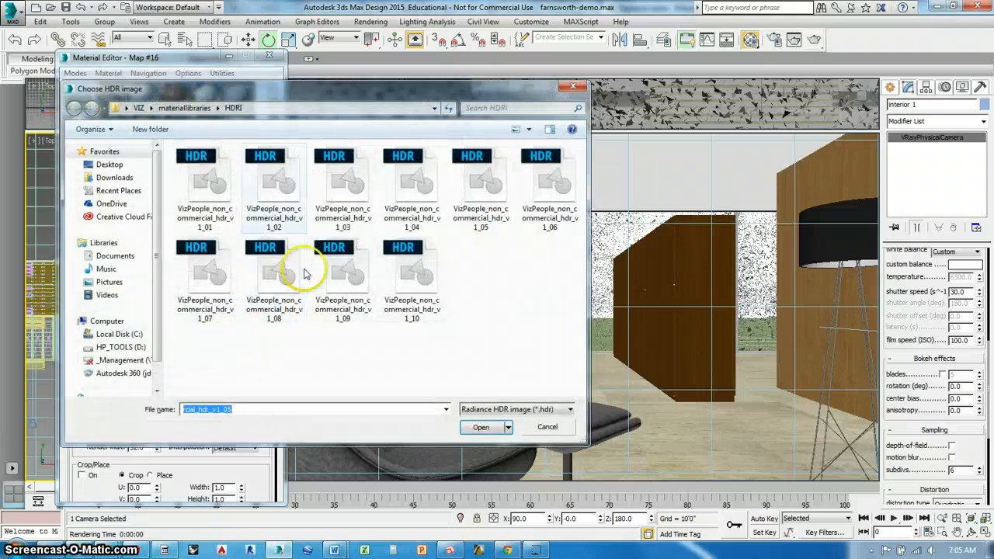
{"action": "left_click", "coordinate": [343, 186]}
{"action": "left_click", "coordinate": [481, 427]}
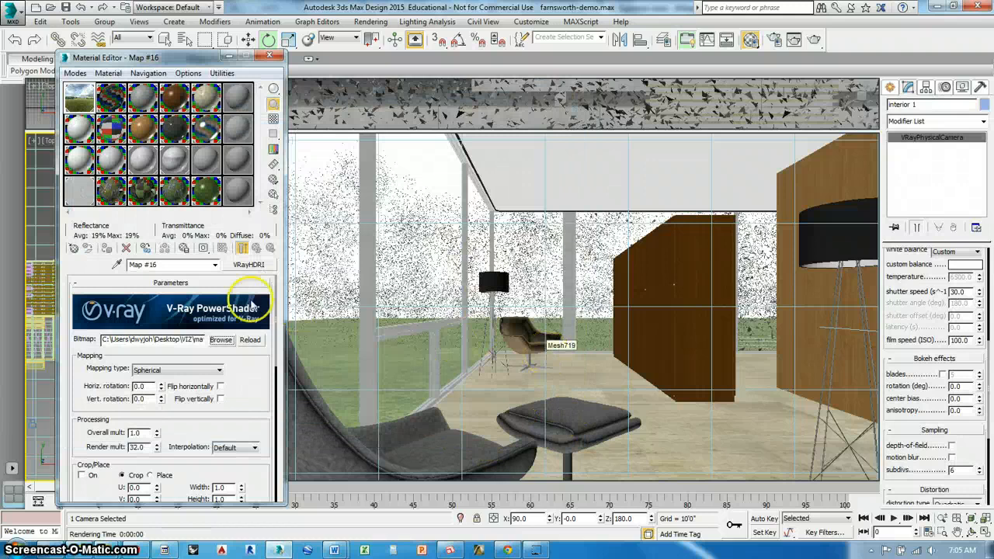
{"action": "left_click", "coordinate": [269, 55]}
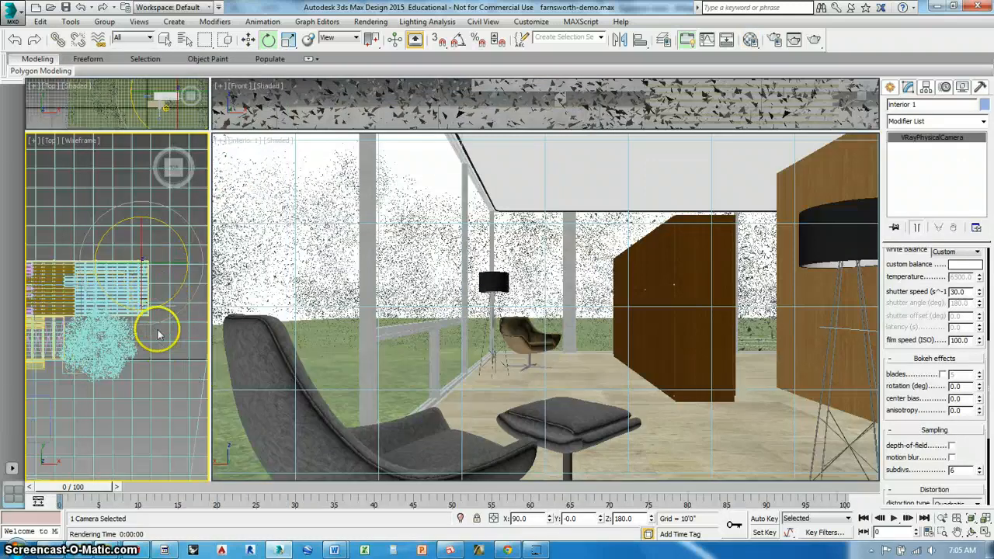
Lower the treeline003 group below the house in the Top view to a Z height of about 13'9".
{"action": "scroll", "coordinate": [155, 328], "scroll_direction": "down", "scroll_amount": 3}
{"action": "middle_click_drag", "start_coordinate": [171, 357], "coordinate": [129, 300]}
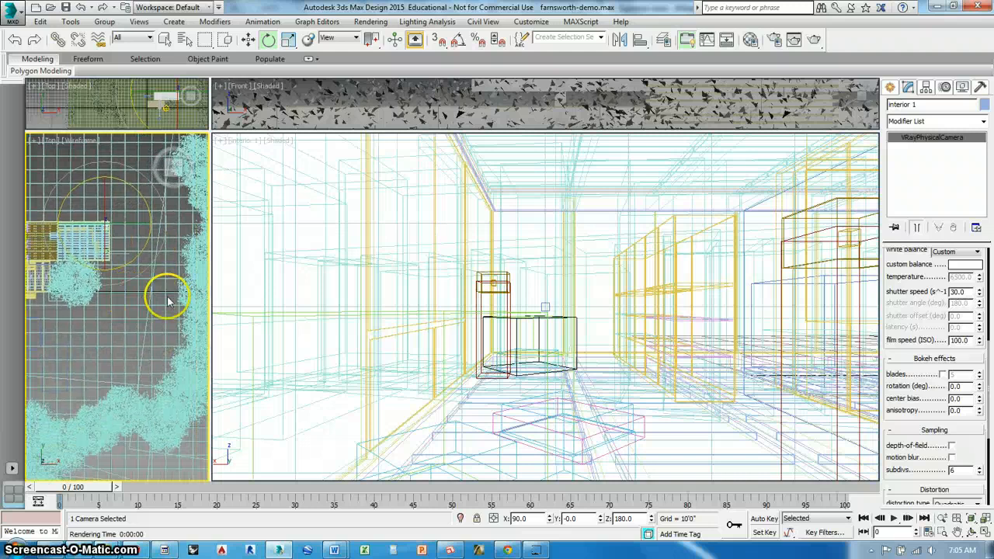
{"action": "scroll", "coordinate": [172, 294], "scroll_direction": "down", "scroll_amount": 5}
{"action": "scroll", "coordinate": [157, 317], "scroll_direction": "up", "scroll_amount": 3}
{"action": "scroll", "coordinate": [158, 322], "scroll_direction": "down", "scroll_amount": 1}
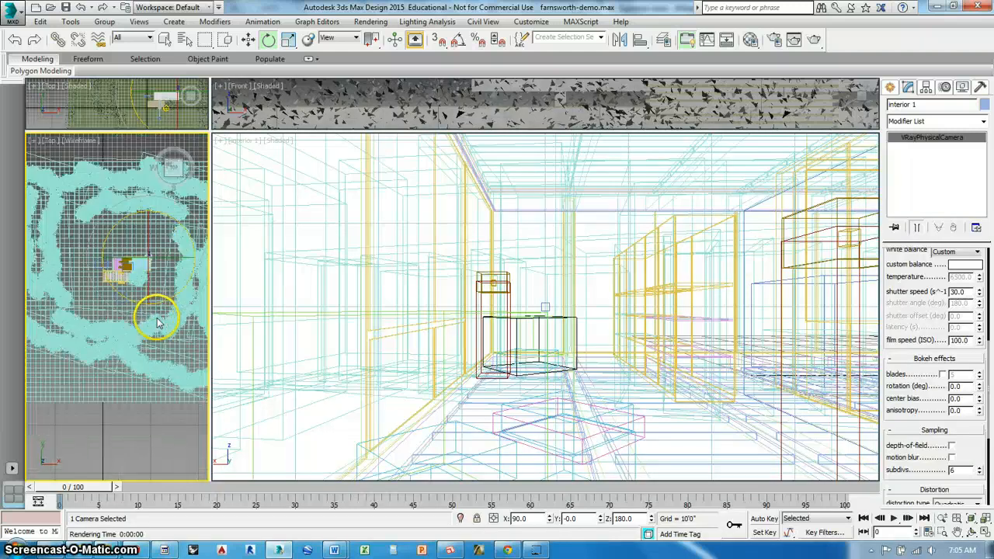
{"action": "left_click", "coordinate": [157, 328]}
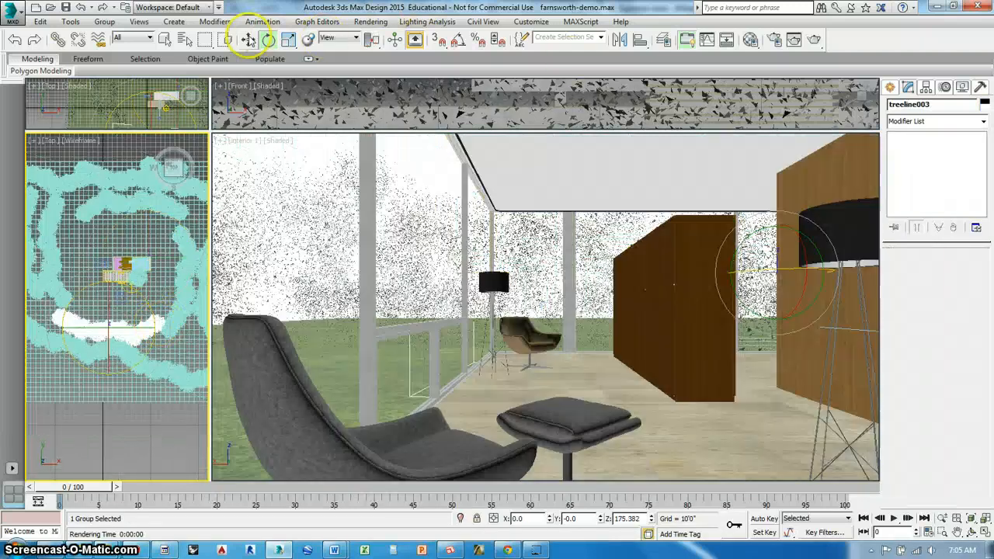
{"action": "left_click", "coordinate": [248, 41]}
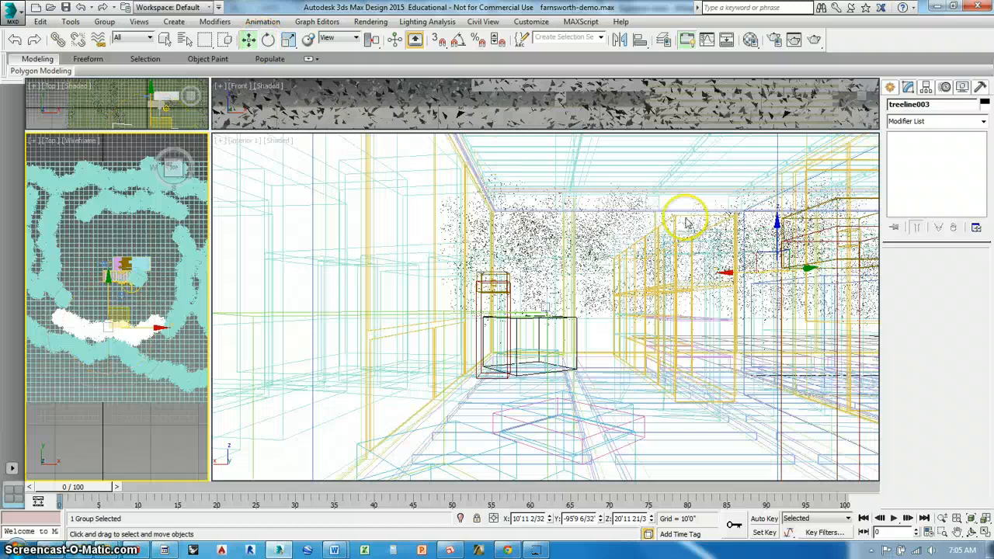
{"action": "left_click", "coordinate": [775, 243]}
{"action": "left_click_drag", "start_coordinate": [780, 246], "coordinate": [781, 260]}
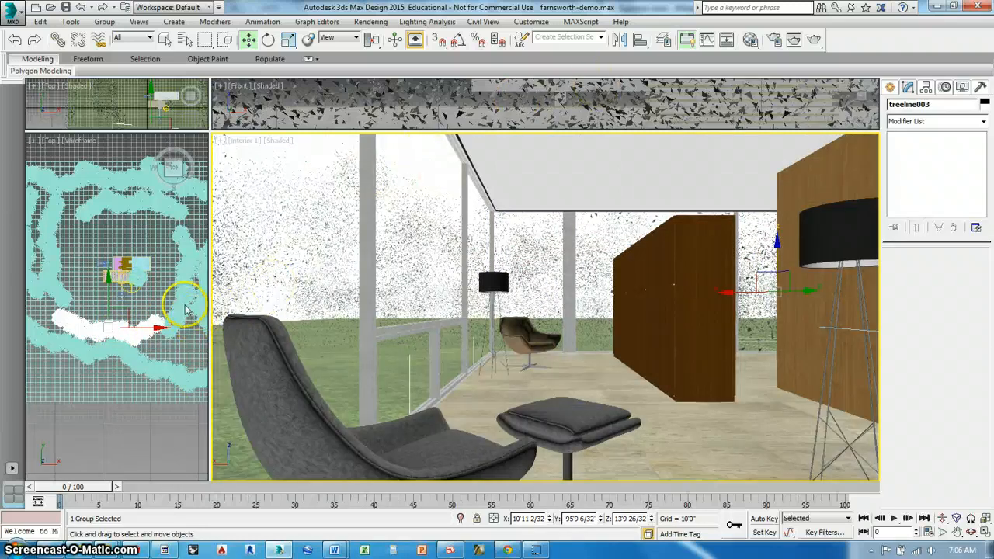
Move the treeline002 group about 5'7" toward the house in X and 2'6" in Y, and select the treeline007 group.
{"action": "left_click", "coordinate": [185, 310]}
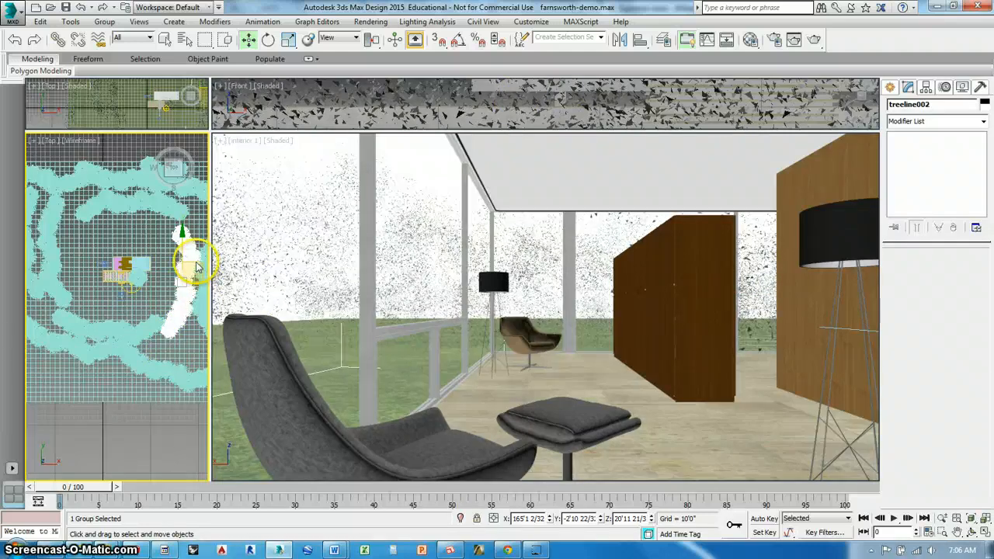
{"action": "left_click_drag", "start_coordinate": [197, 266], "coordinate": [199, 268]}
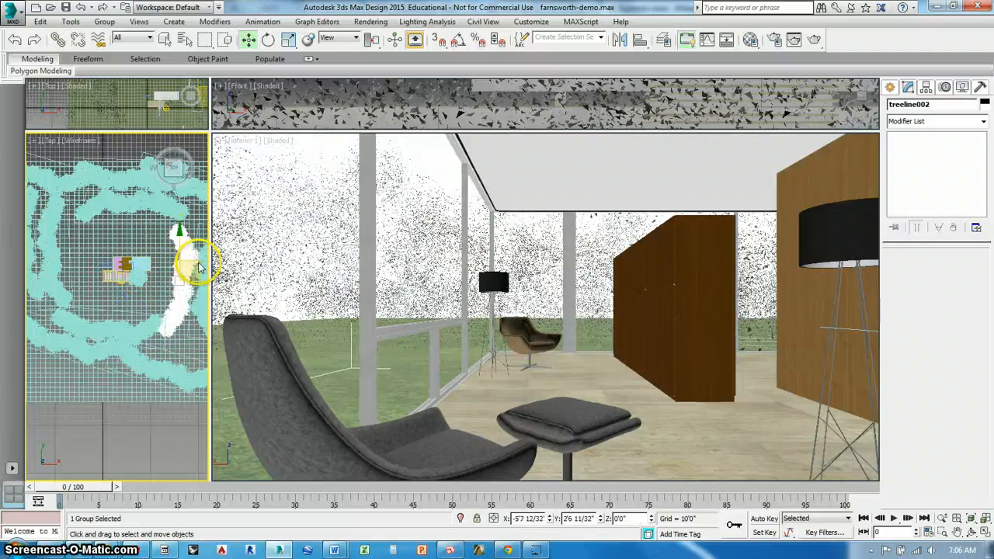
{"action": "left_click", "coordinate": [153, 368]}
{"action": "left_click", "coordinate": [91, 353]}
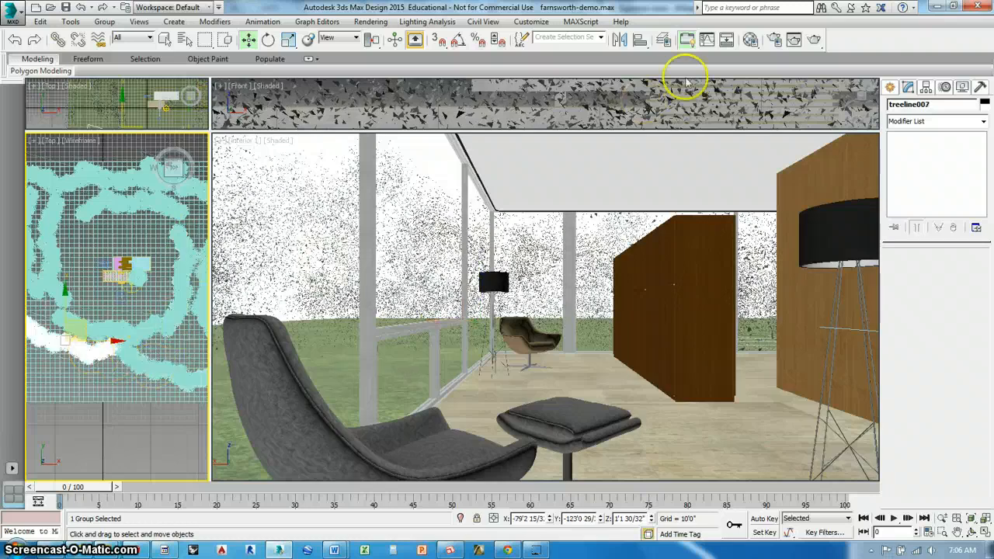
Run a V-Ray test render of the interior 1 camera to check the adjusted tree lines, and cancel it.
{"action": "left_click", "coordinate": [814, 39]}
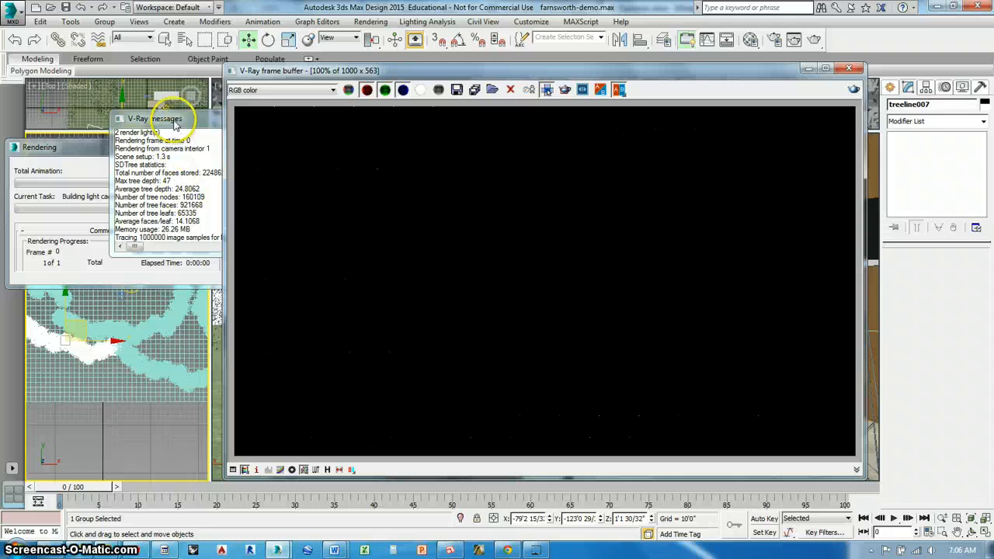
{"action": "left_click", "coordinate": [91, 149]}
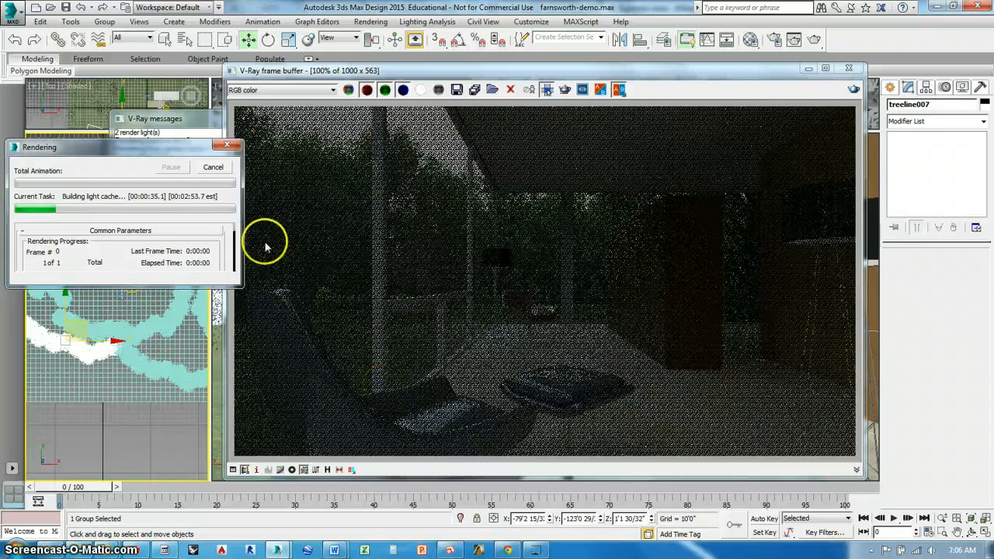
{"action": "left_click", "coordinate": [226, 175]}
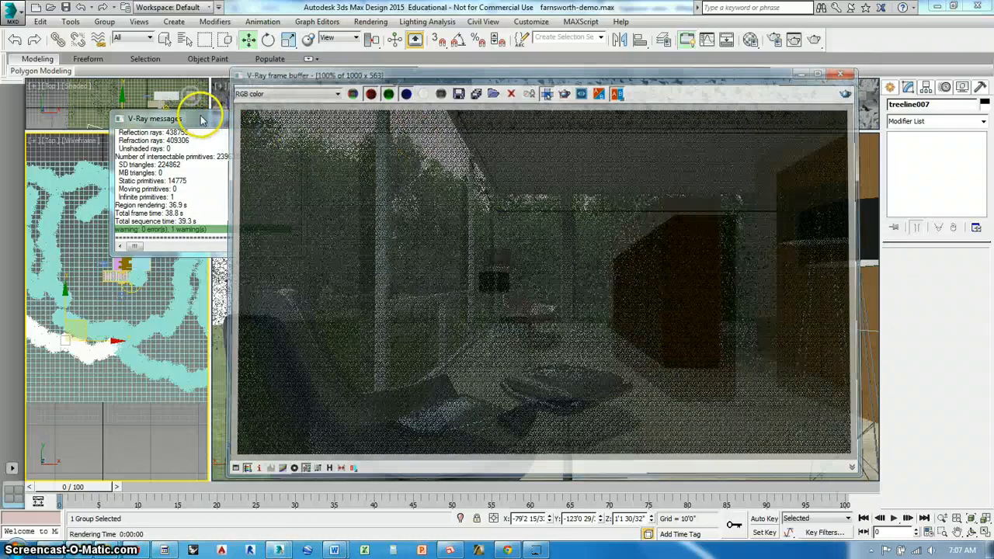
{"action": "left_click", "coordinate": [202, 116]}
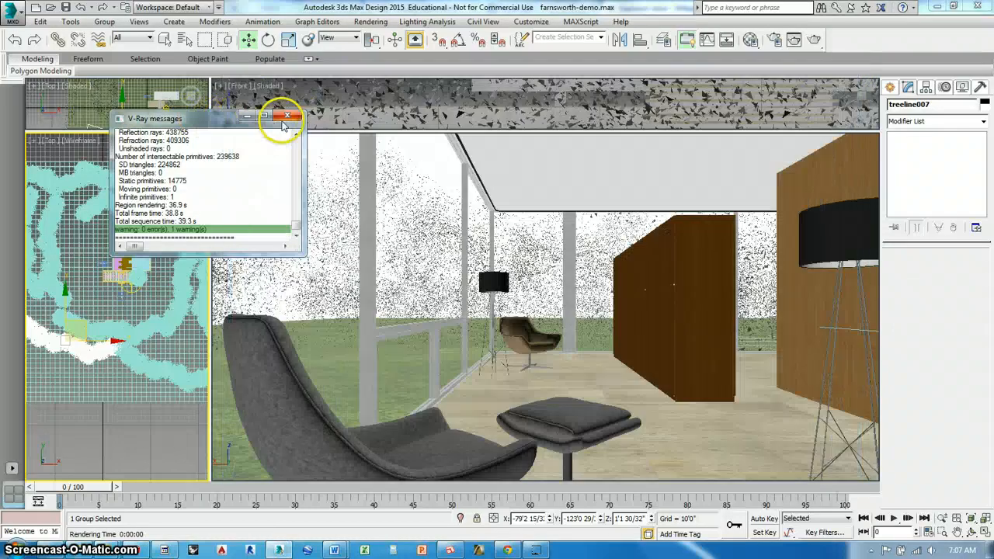
{"action": "left_click", "coordinate": [287, 119]}
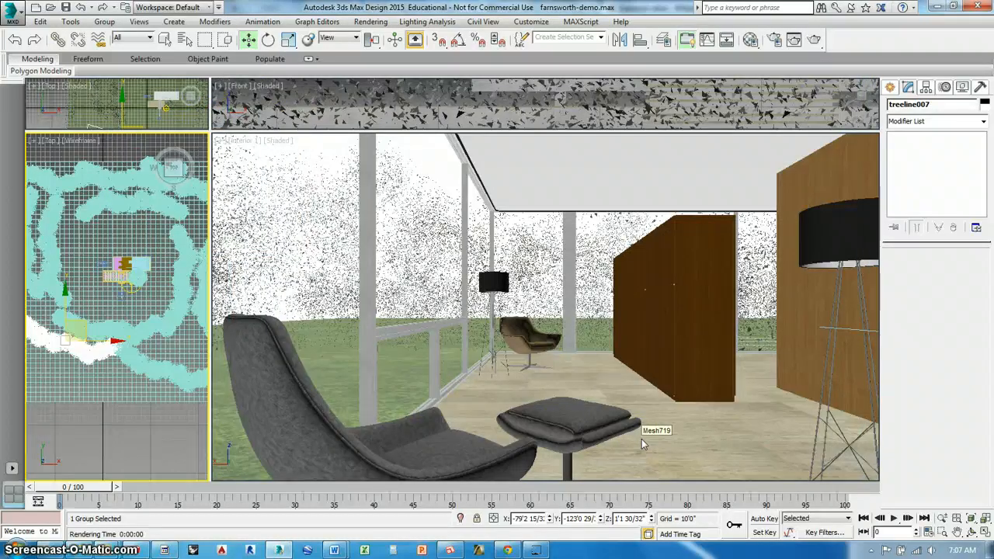
{"action": "left_click", "coordinate": [642, 459]}
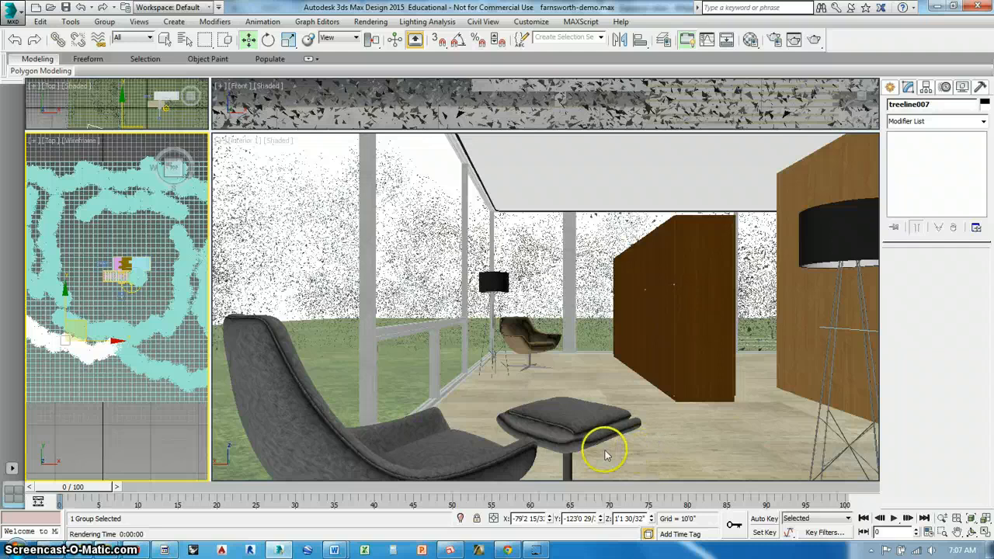